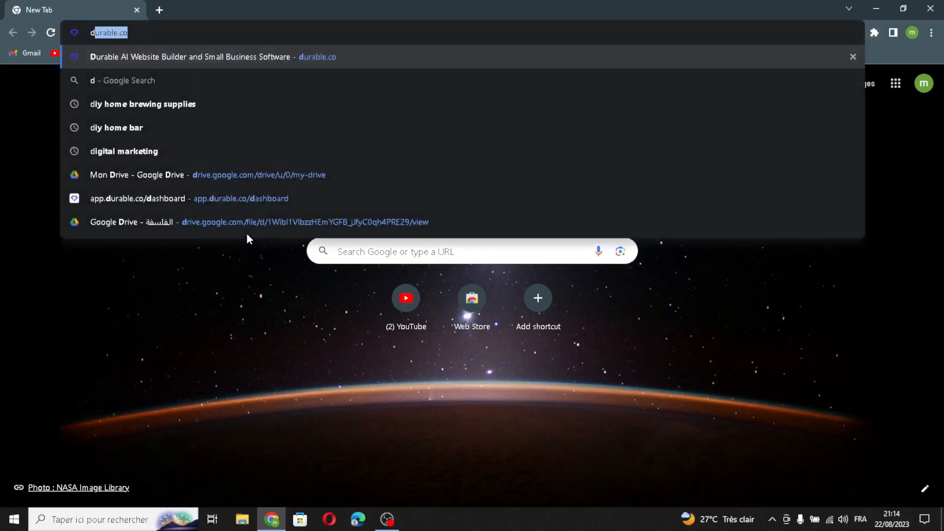
Step: Open durable.co and sign in to reach the list of businesses
key(Return)
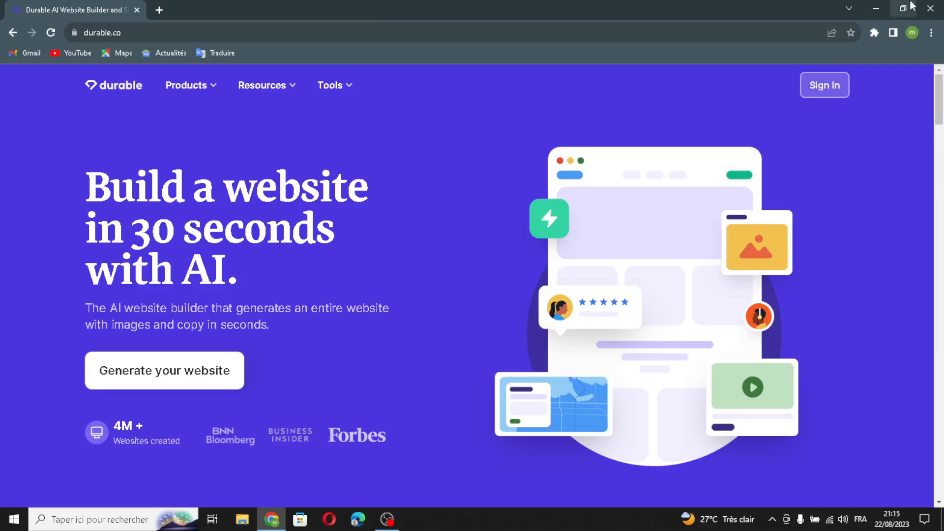
click(845, 90)
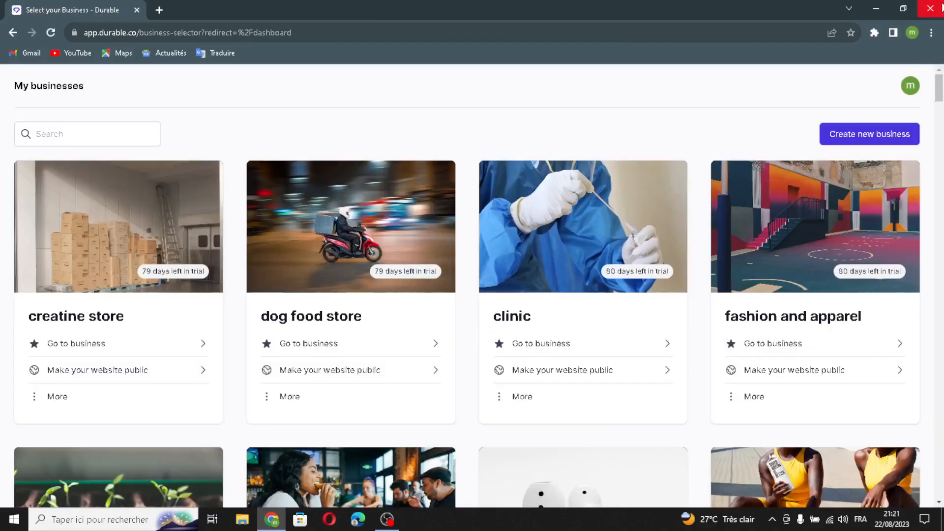
Step: Start creating a new business and name it GreenGrow Roofs & Gardens
click(861, 136)
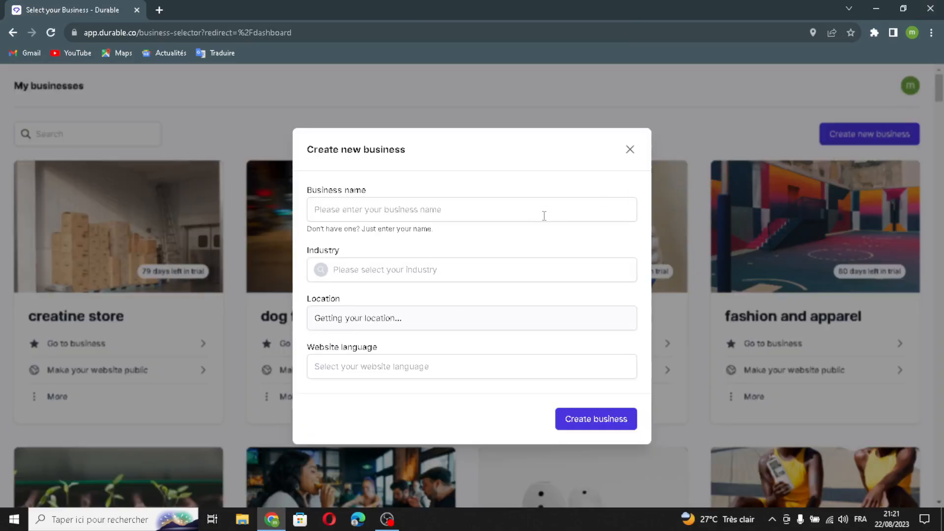
click(544, 215)
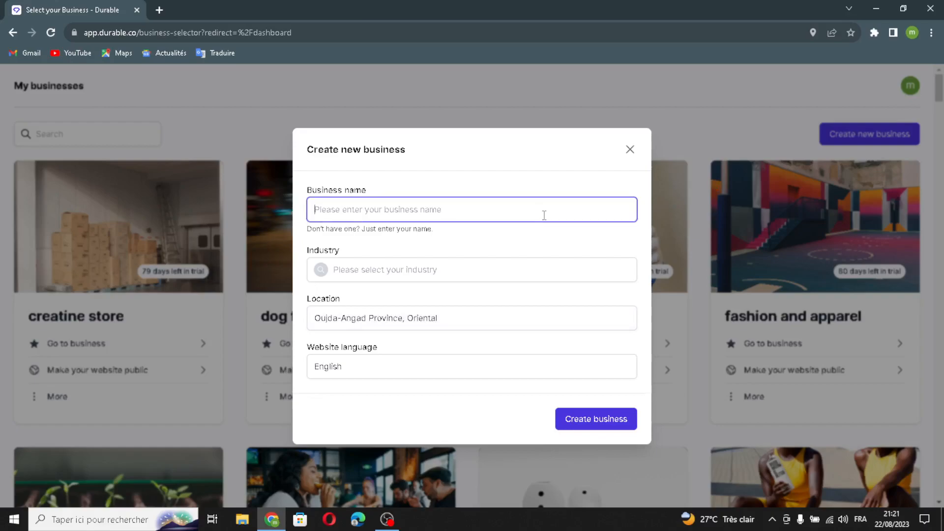
text(GreenGrow Roofs & Gardens)
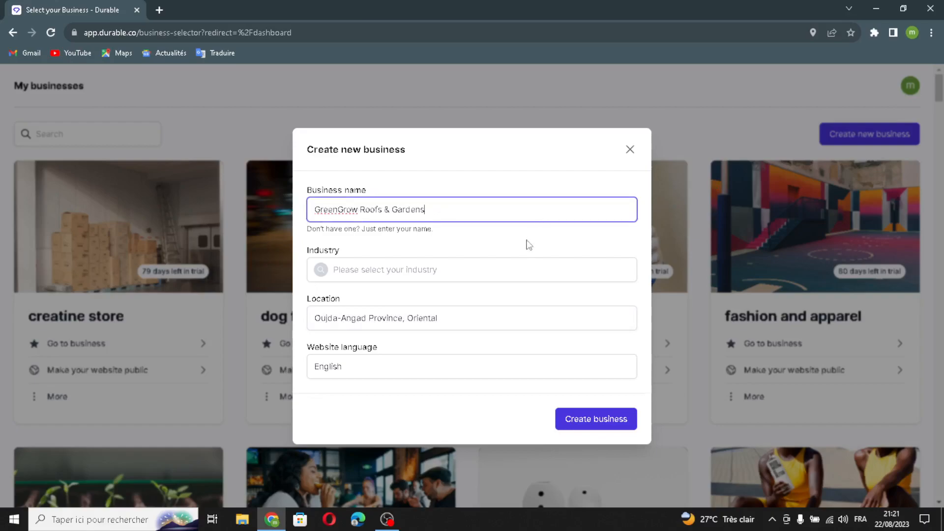
Step: Set the industry to "green roofing and gardening solutions" and create the business
click(515, 261)
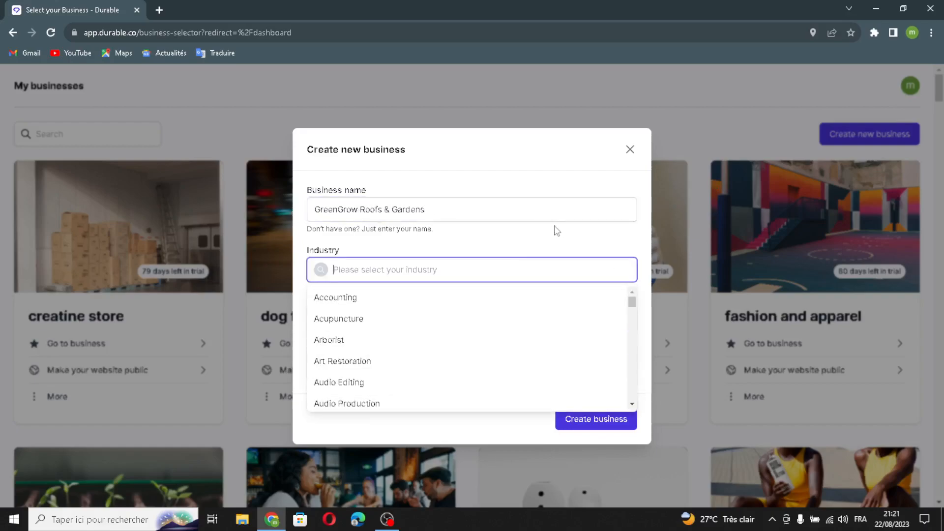
text(n)
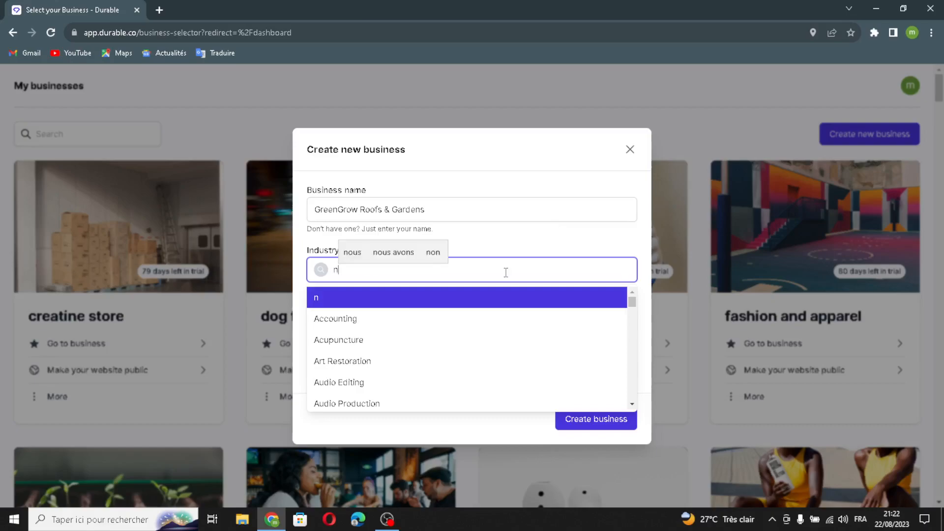
text(green)
key(BackSpace)
key(BackSpace)
key(BackSpace)
key(BackSpace)
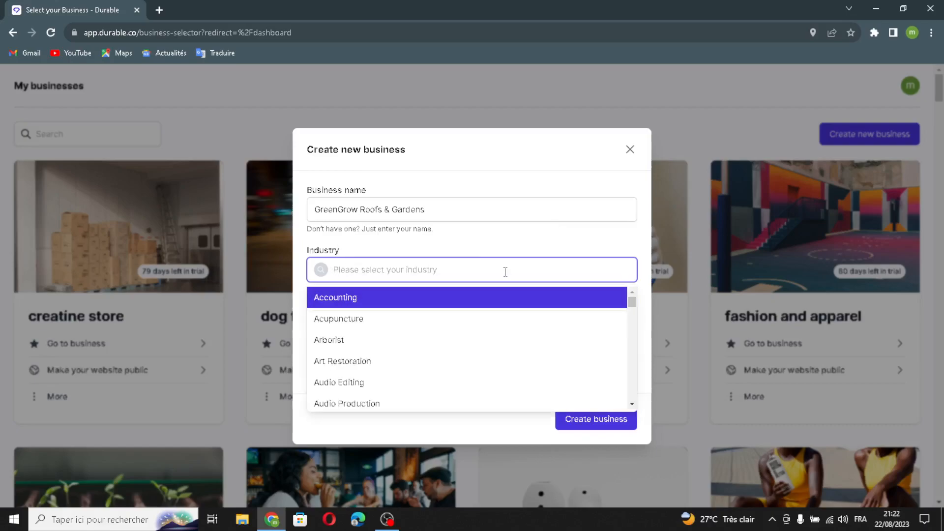
text(green t)
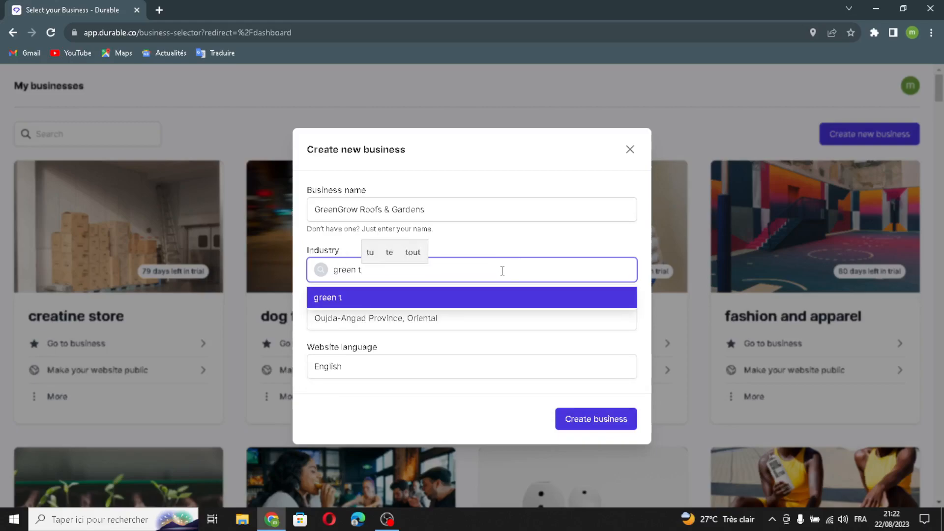
key(BackSpace)
text(roog)
key(BackSpace)
text(f)
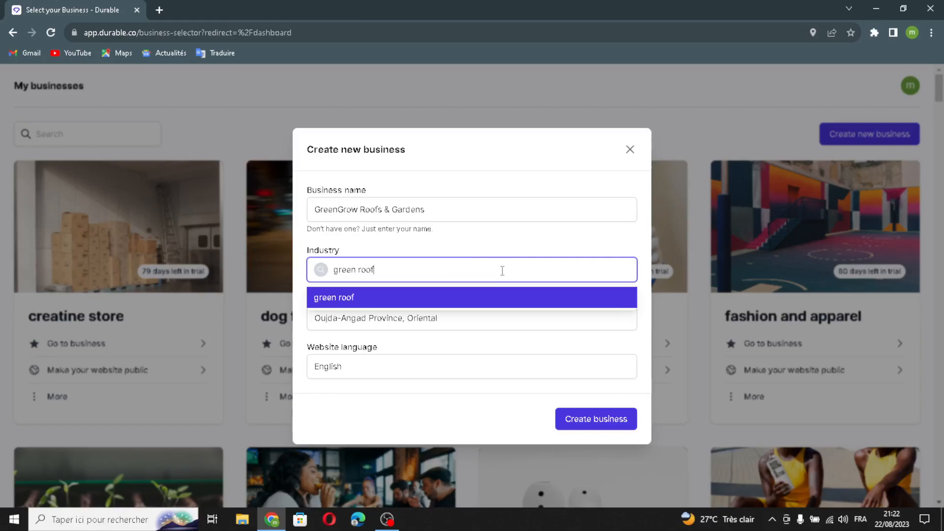
text(ing and ga)
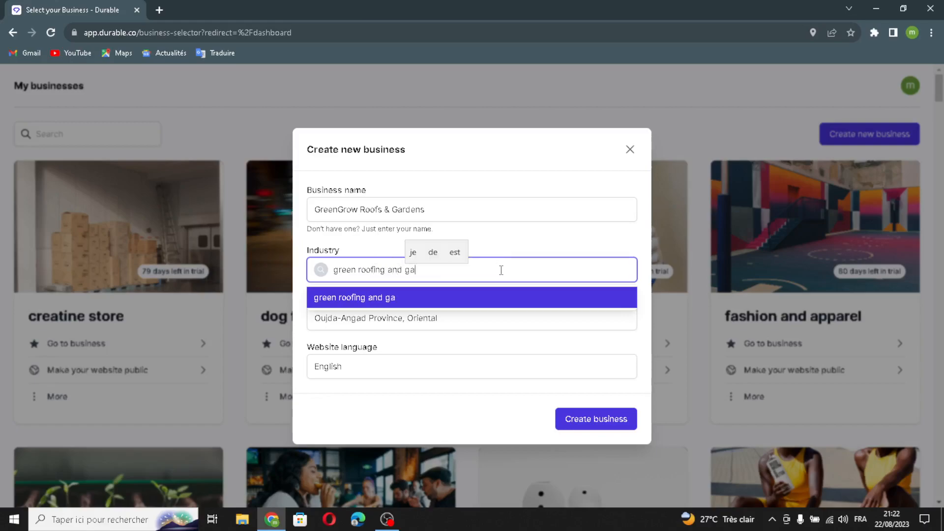
text(rdenon)
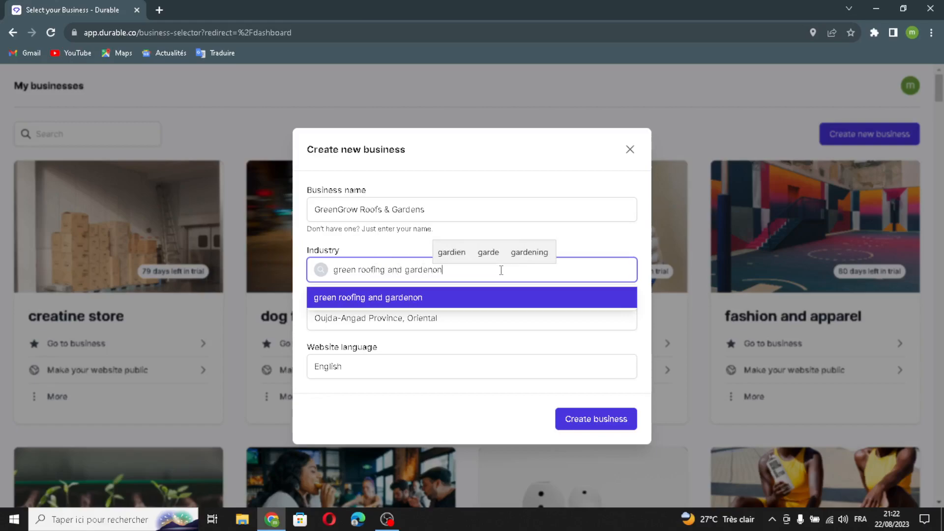
text(g)
key(BackSpace)
key(BackSpace)
key(BackSpace)
key(BackSpace)
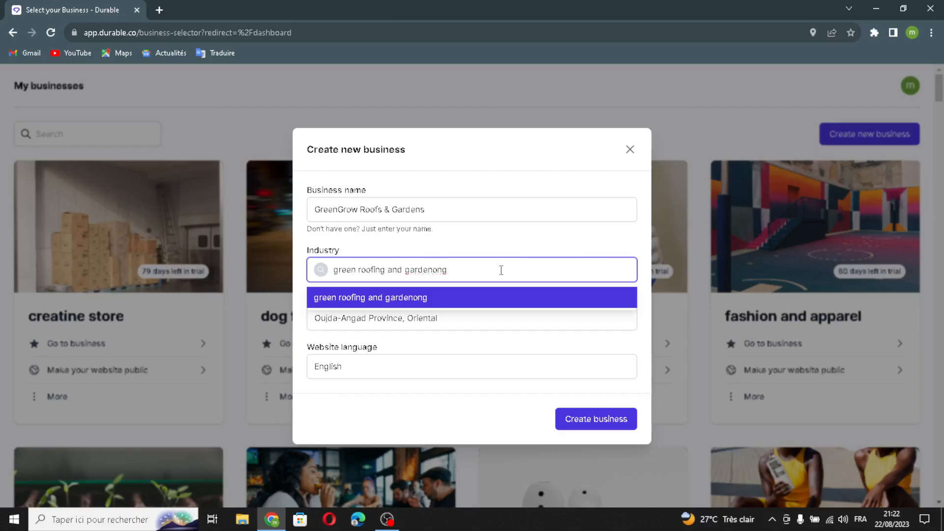
text(ing )
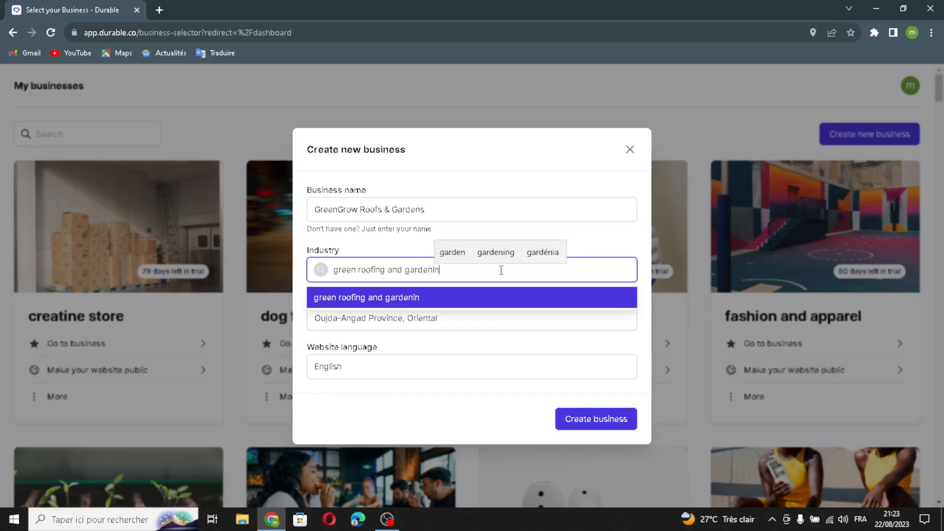
text(solutions)
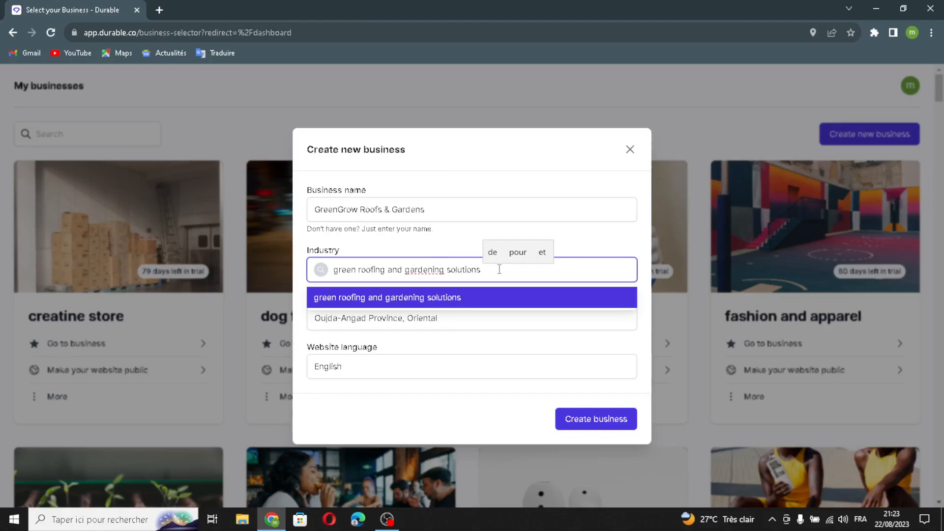
click(495, 343)
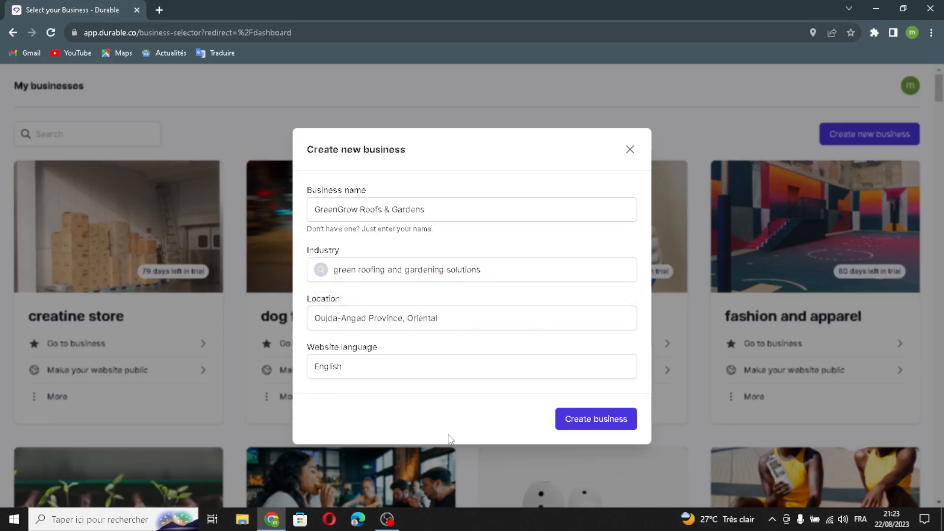
click(565, 421)
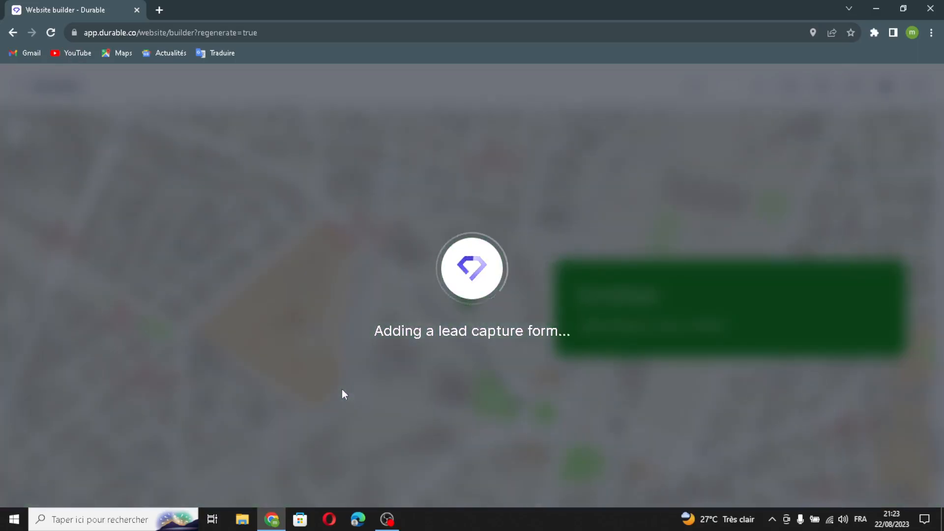
Step: Open the generated website's header for editing and turn on the logo in place of the company name
scroll(562, 395, down, 2)
scroll(562, 394, up, 20)
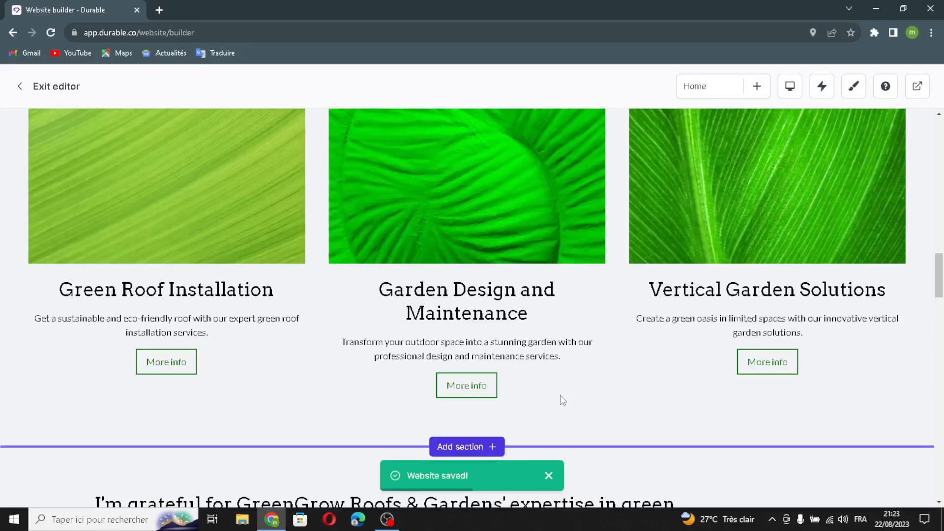
scroll(559, 399, up, 15)
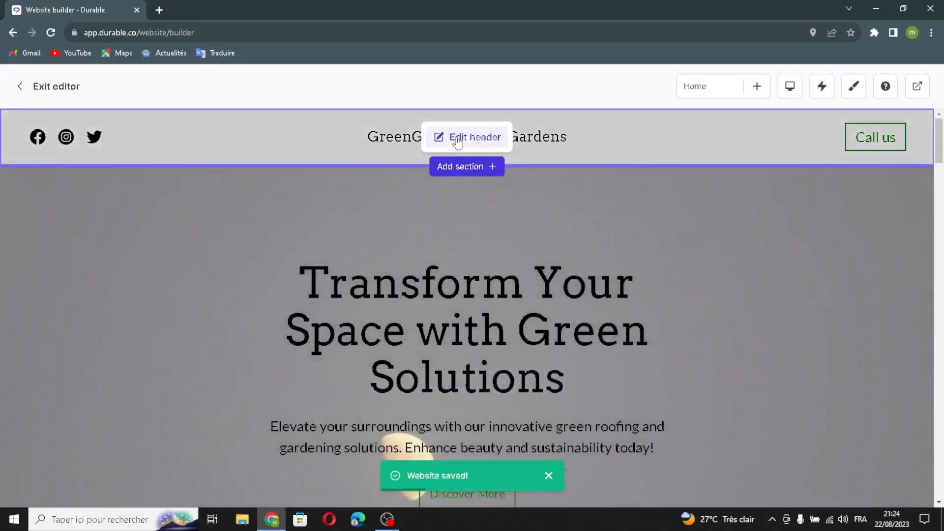
click(457, 139)
mouse_move(866, 265)
mouse_down()
mouse_move(700, 254)
mouse_move(861, 252)
mouse_up()
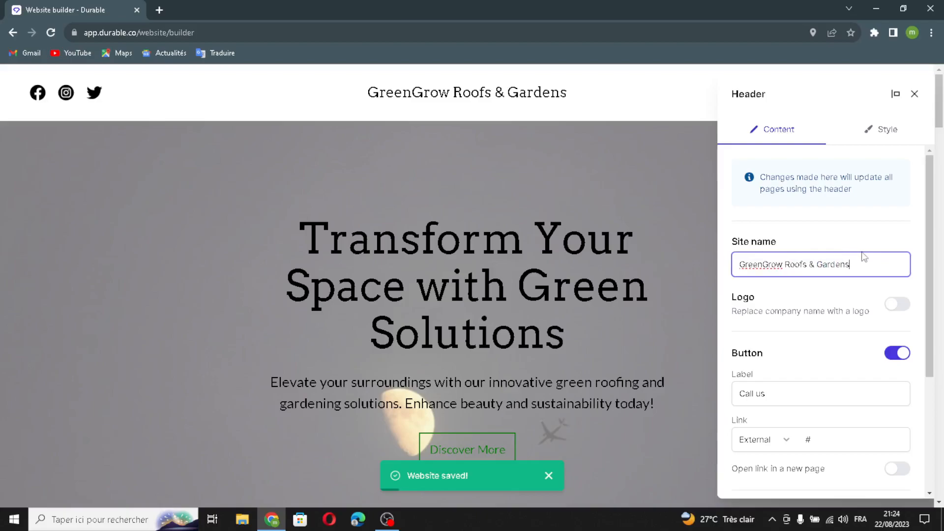
click(902, 306)
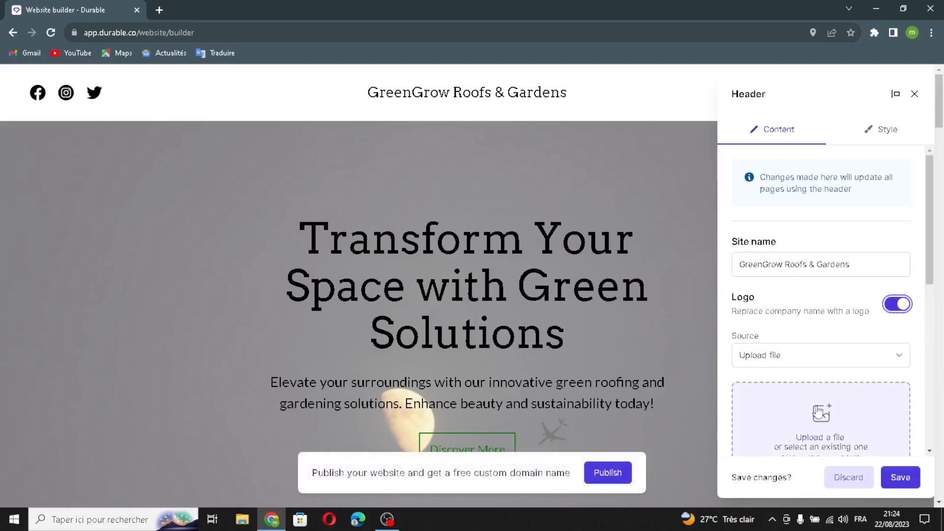
Step: Set the header's "Call us" button link to open in a new page
scroll(822, 412, down, 3)
click(796, 384)
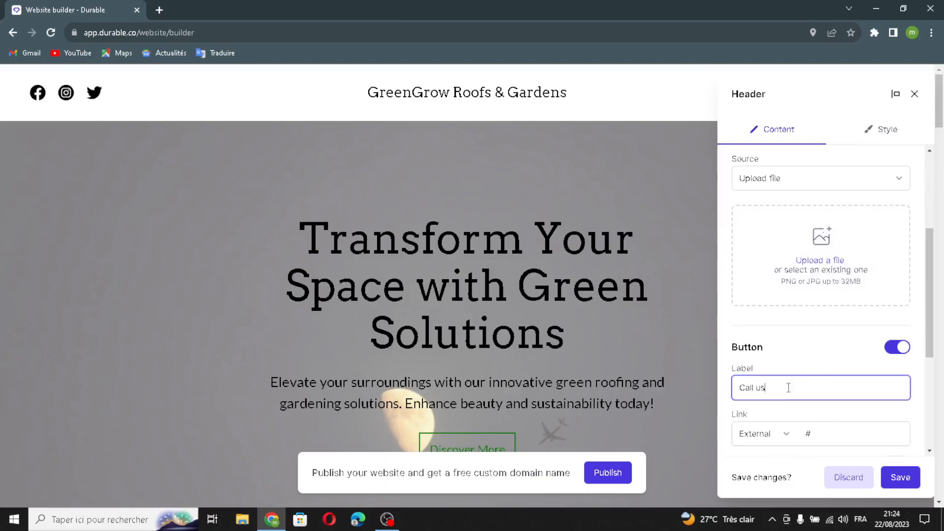
click(837, 431)
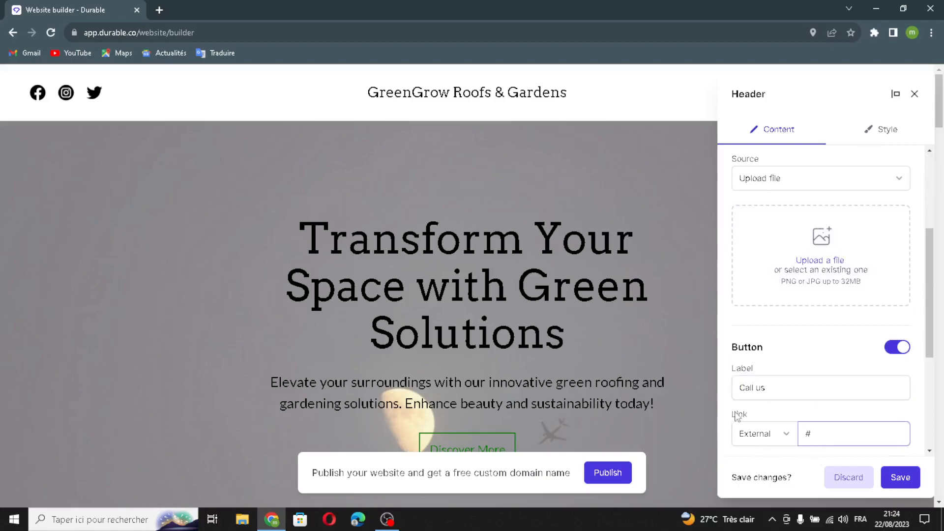
scroll(855, 445, down, 2)
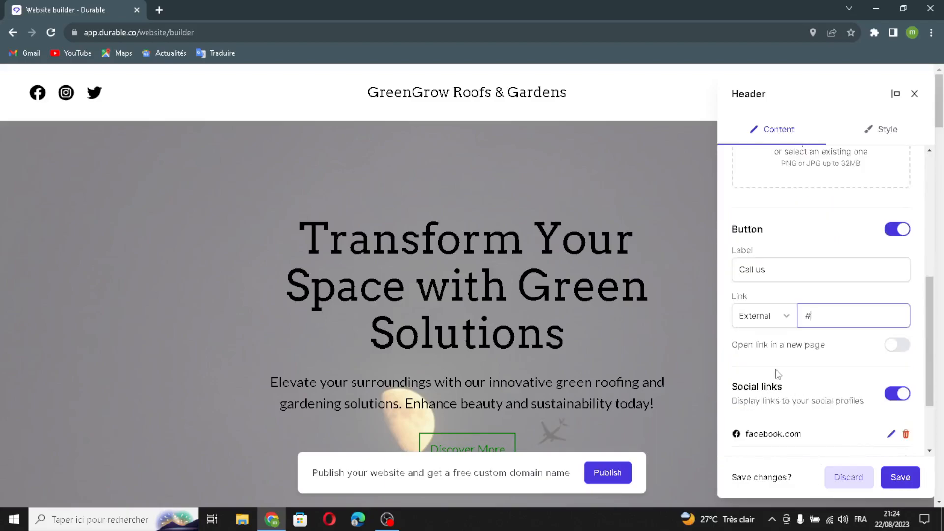
click(897, 345)
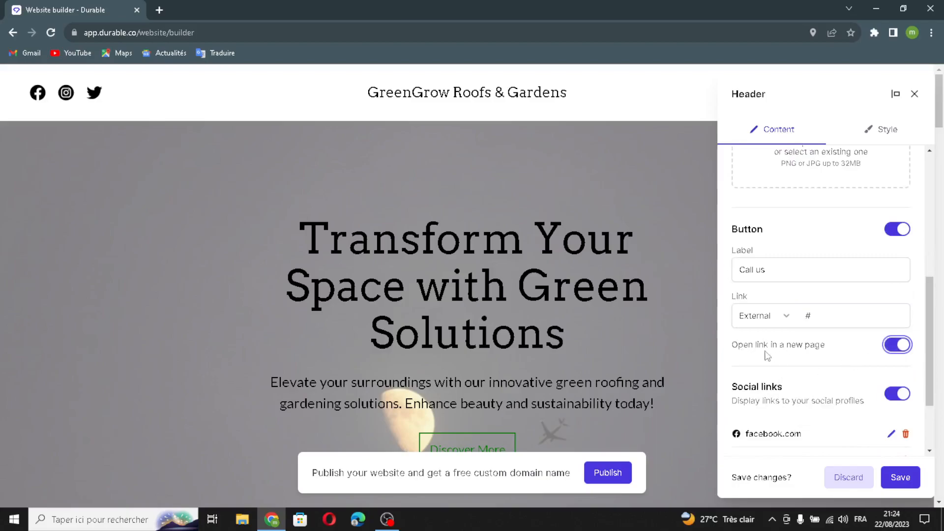
scroll(792, 377, down, 2)
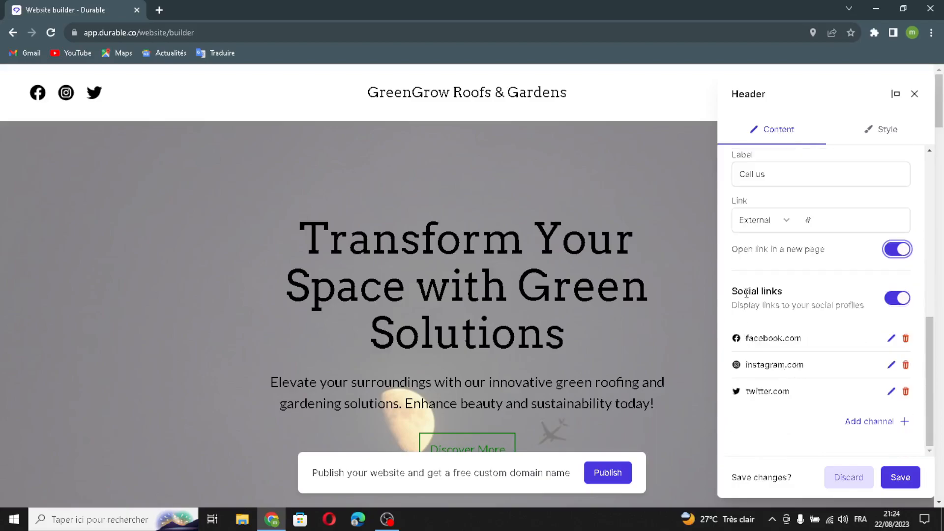
click(870, 423)
click(456, 263)
click(415, 287)
click(441, 323)
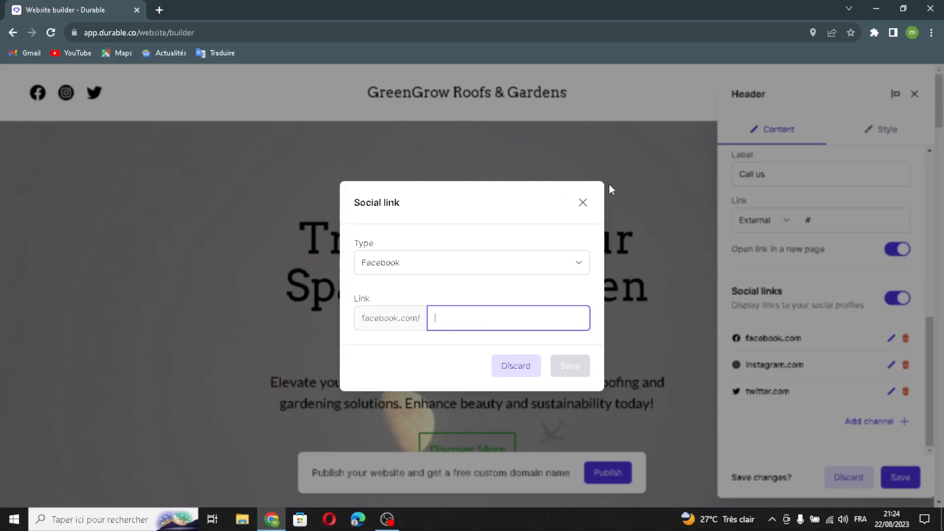
click(582, 202)
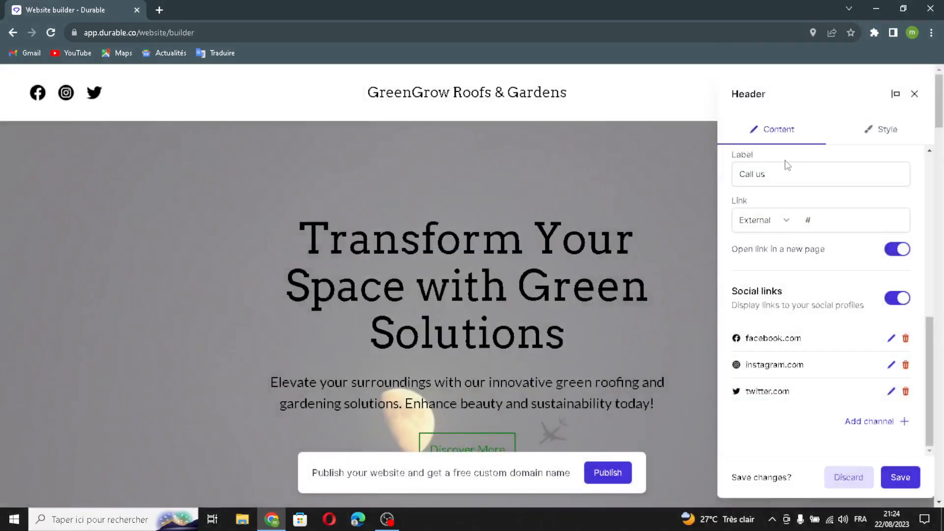
Step: Make the header full width and sticky in its style settings, and save the header changes
click(867, 142)
scroll(774, 202, down, 5)
scroll(773, 167, up, 5)
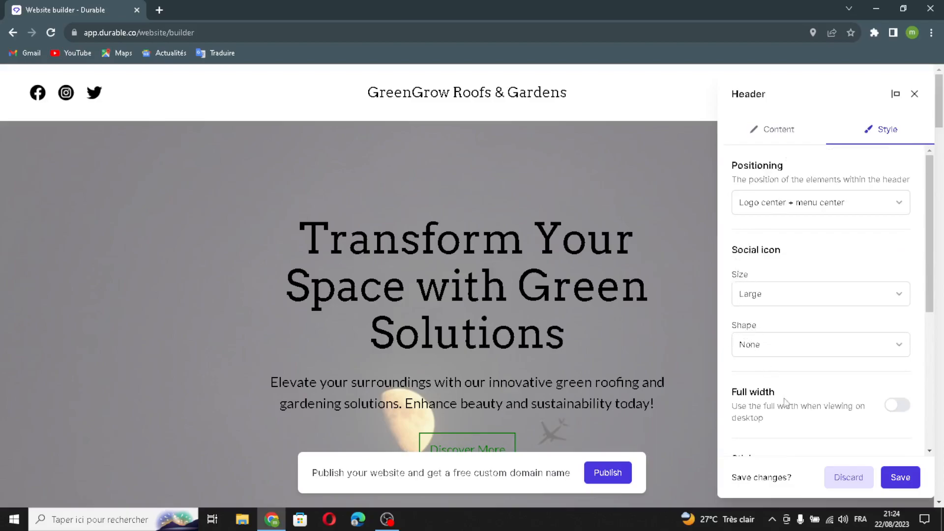
scroll(784, 401, down, 1)
click(900, 346)
click(897, 407)
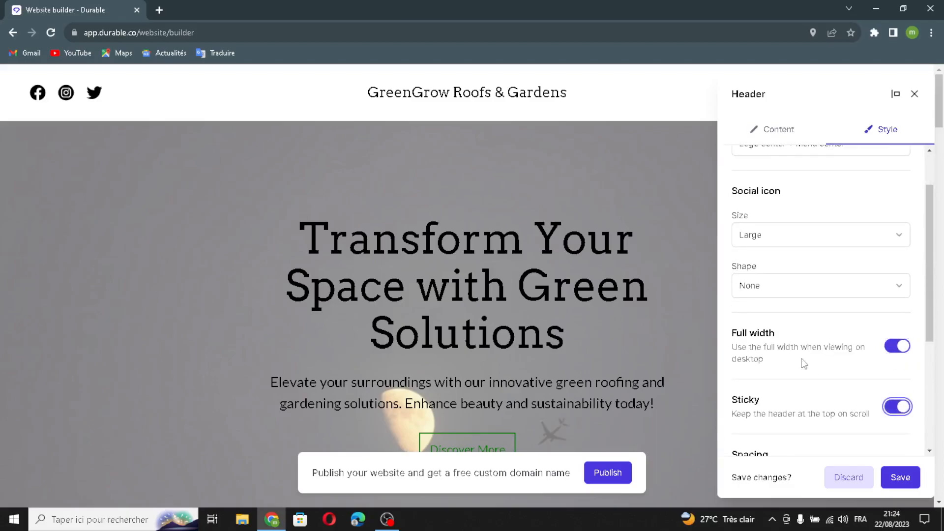
scroll(769, 408, down, 4)
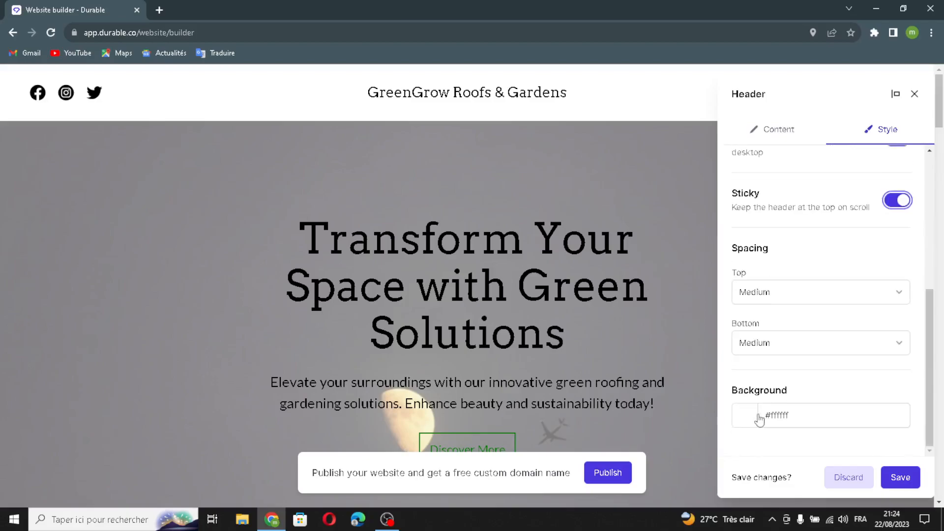
click(900, 476)
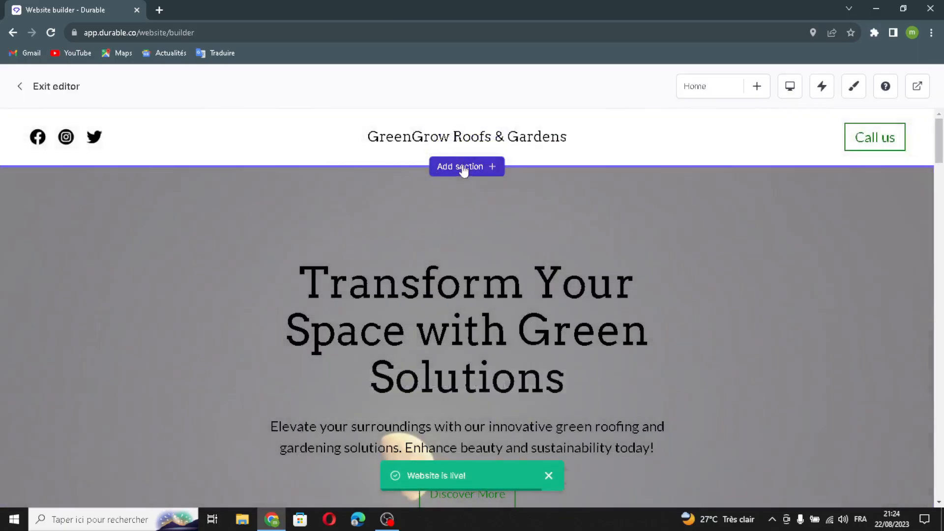
Step: Examine the section types available to add below the header, and leave without adding one
click(463, 168)
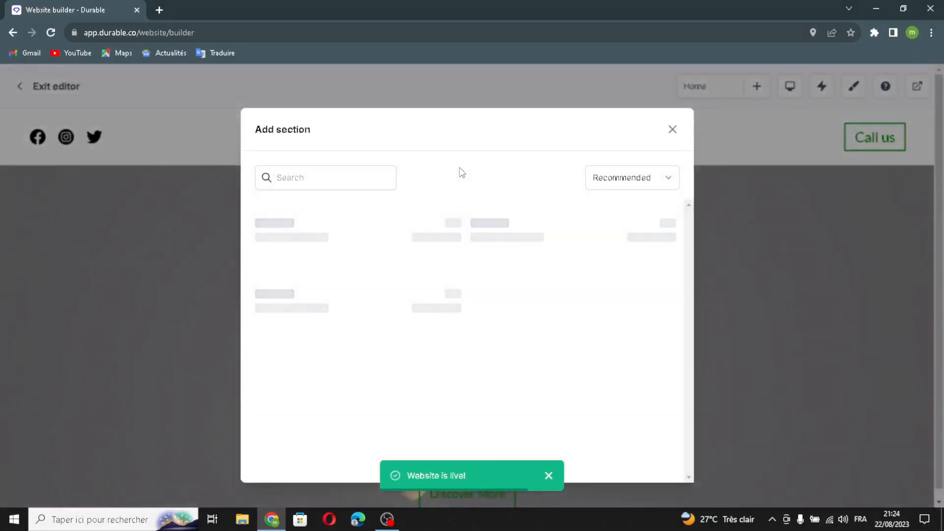
scroll(442, 337, down, 6)
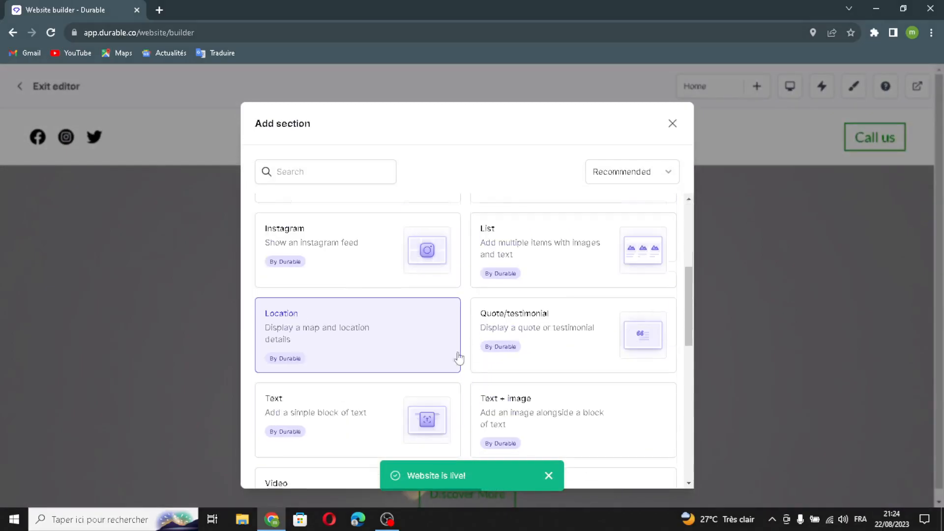
scroll(490, 362, up, 1)
scroll(439, 391, down, 6)
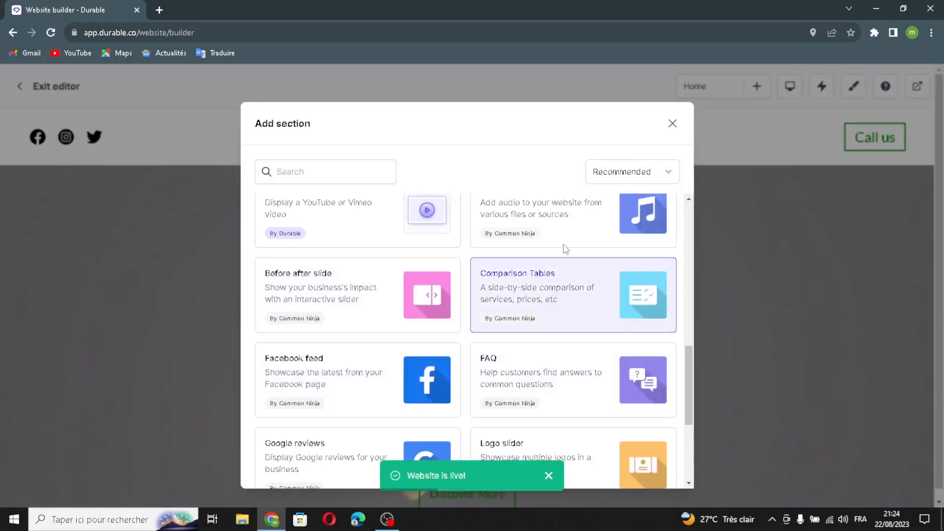
scroll(563, 249, up, 1)
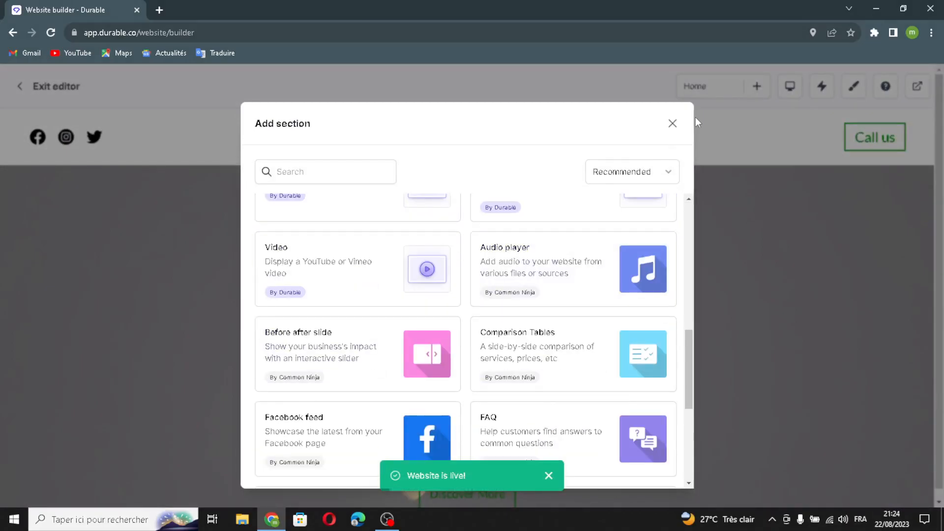
click(672, 123)
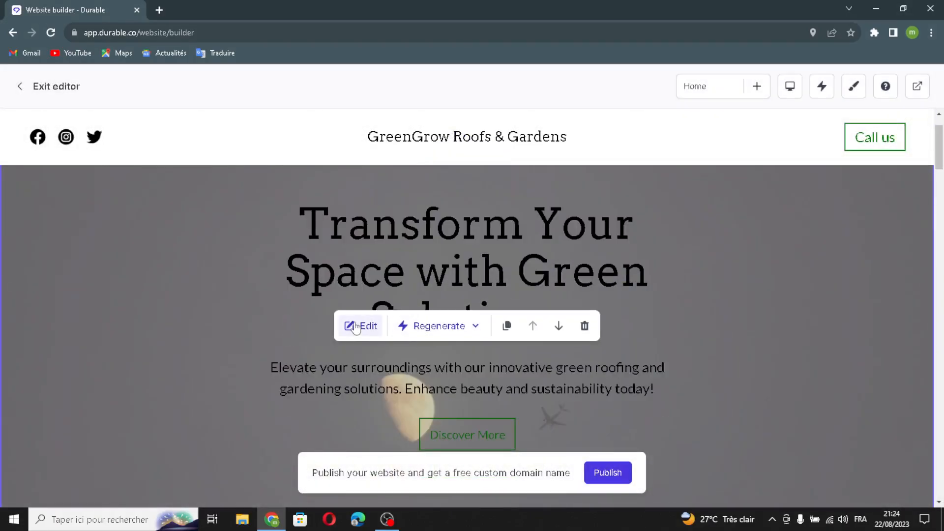
Step: Open the banner section for editing and regenerate its heading and subtext with AI
click(355, 325)
triple_click(908, 193)
click(908, 193)
click(891, 168)
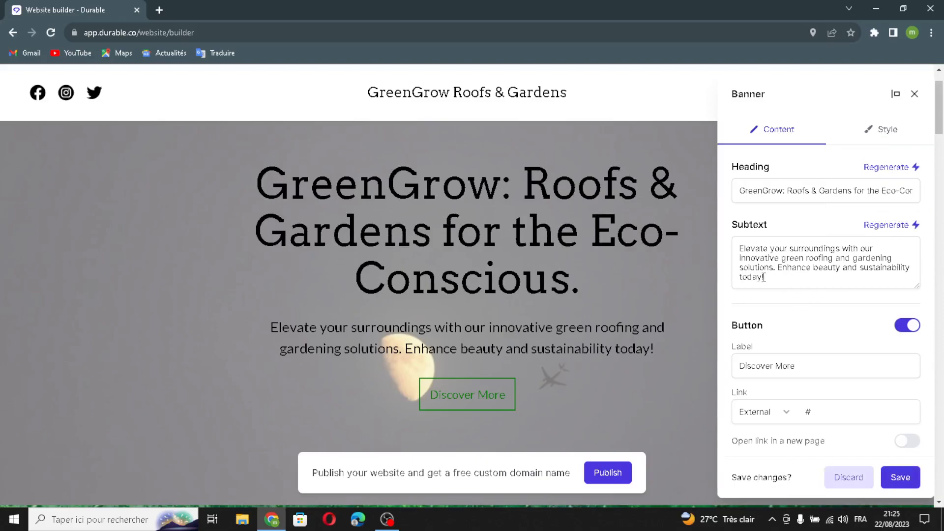
click(869, 227)
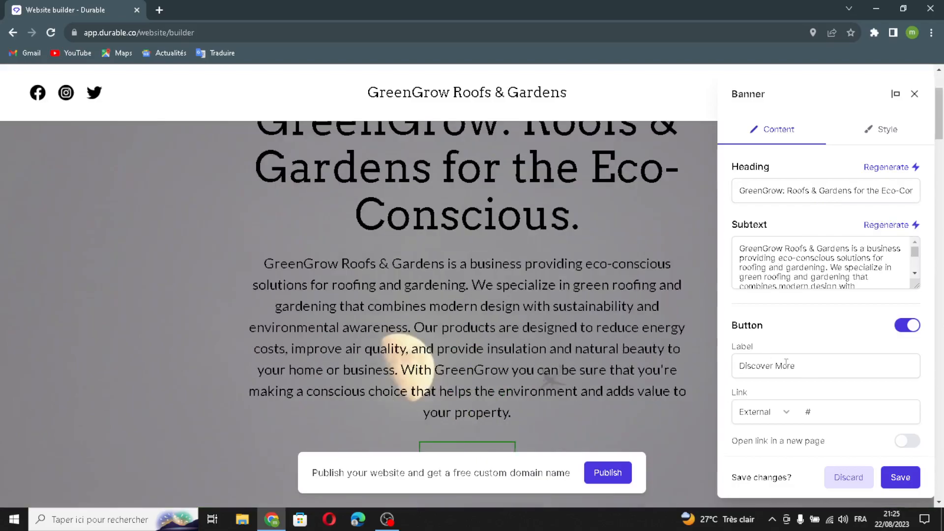
Step: Set the banner's "Discover More" button link to open in a new page
triple_click(805, 366)
click(809, 365)
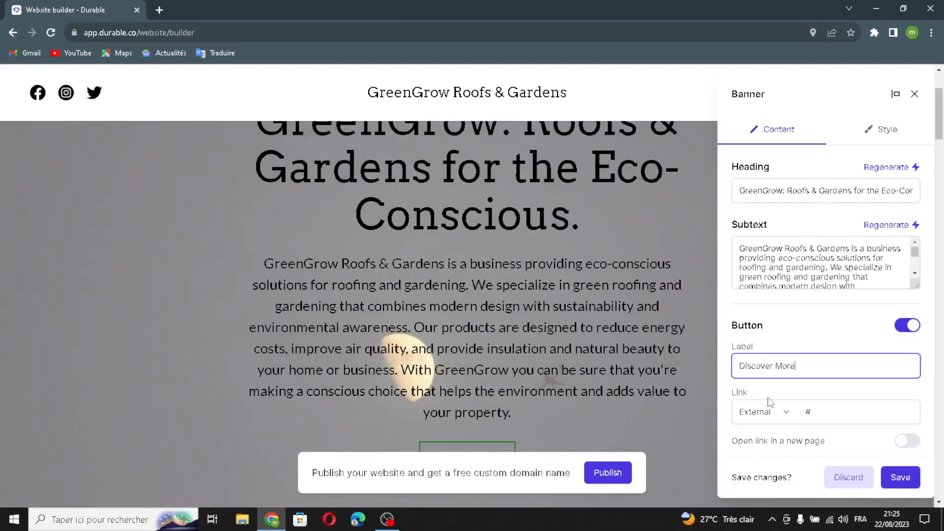
click(826, 410)
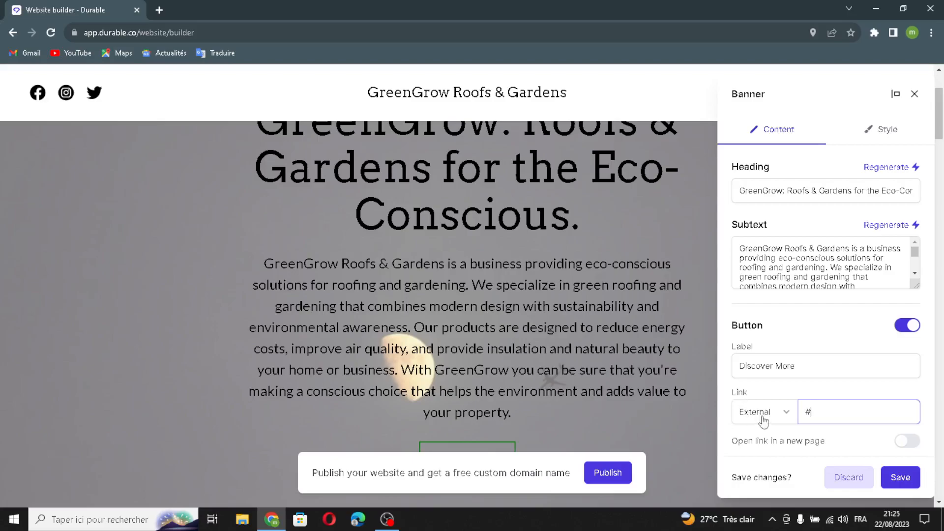
click(910, 441)
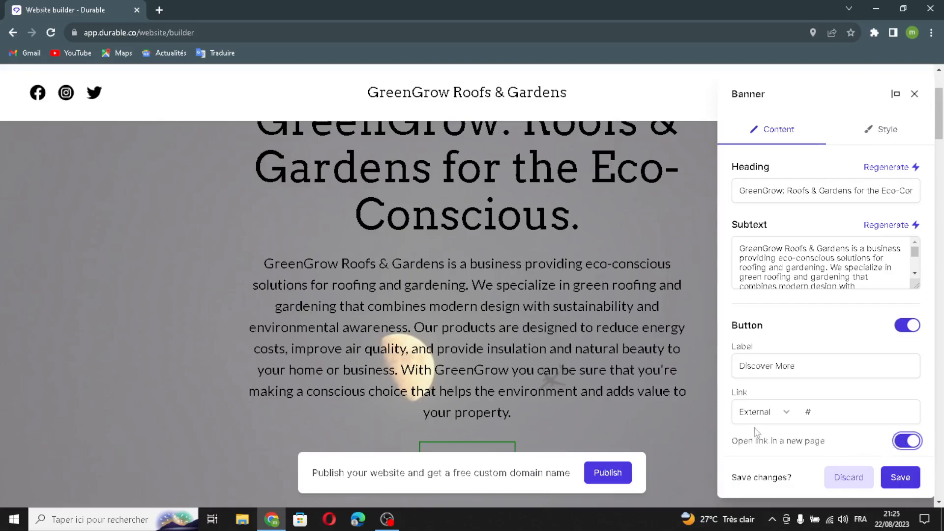
Step: Set the banner's minimum height to Screen and its horizontal alignment to left in the style settings
click(888, 135)
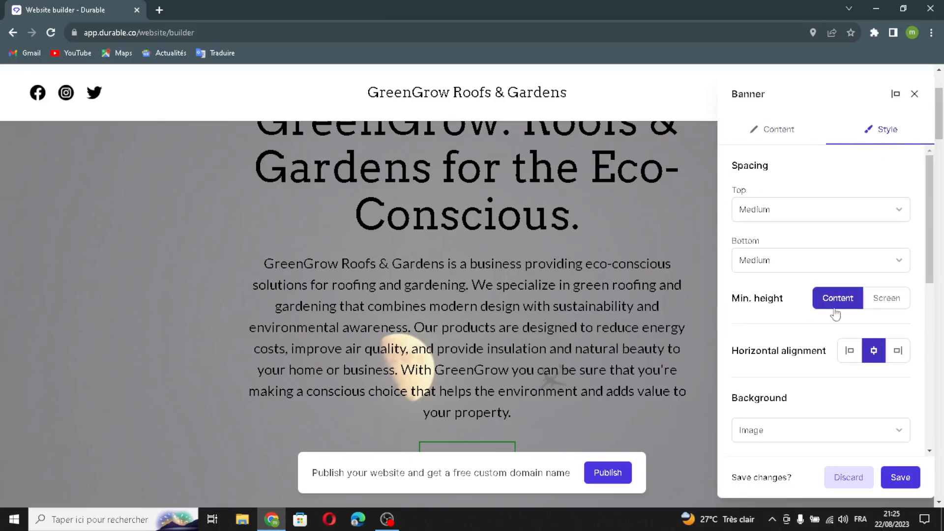
click(875, 300)
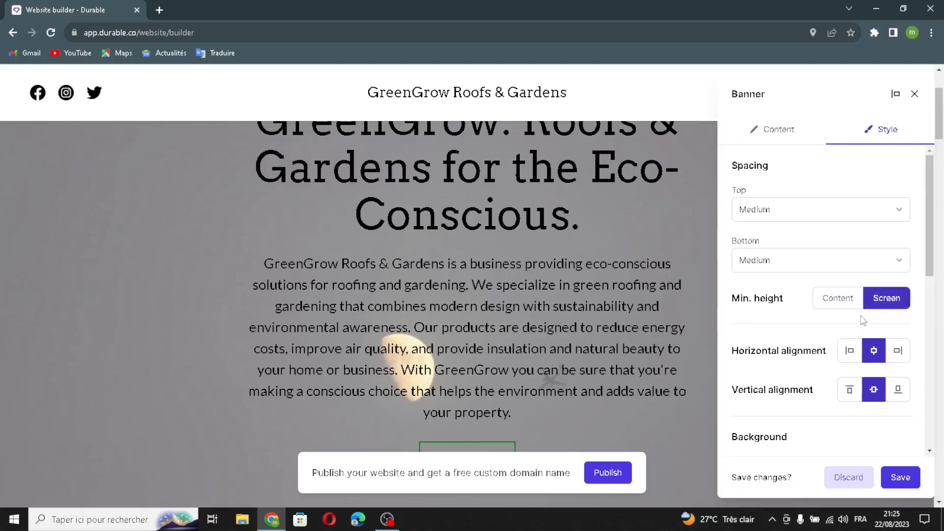
click(849, 351)
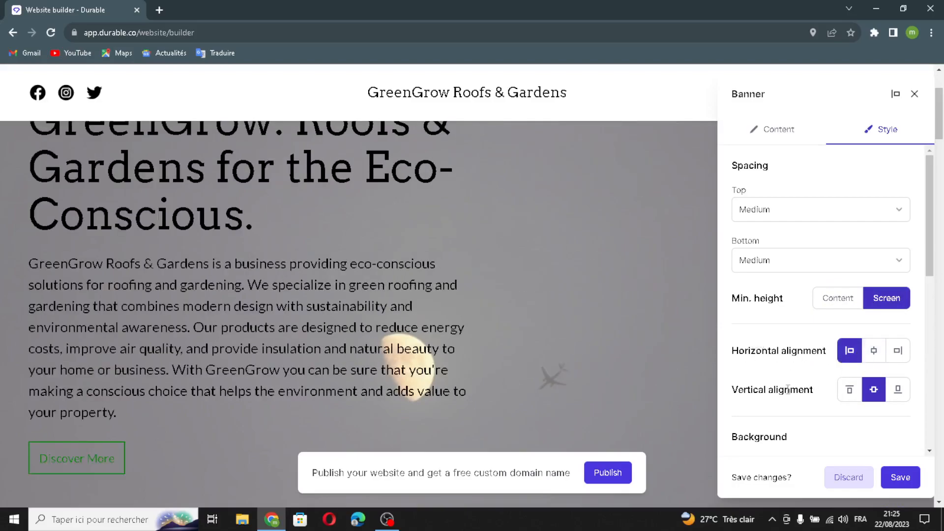
Step: Regenerate the banner's background image, combine the banner with the header, and save the banner changes
scroll(797, 400, down, 5)
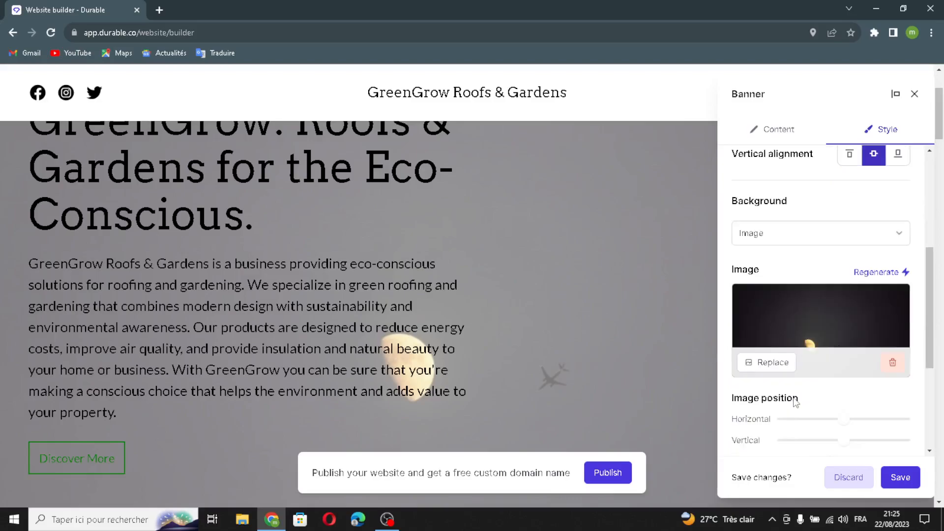
click(870, 274)
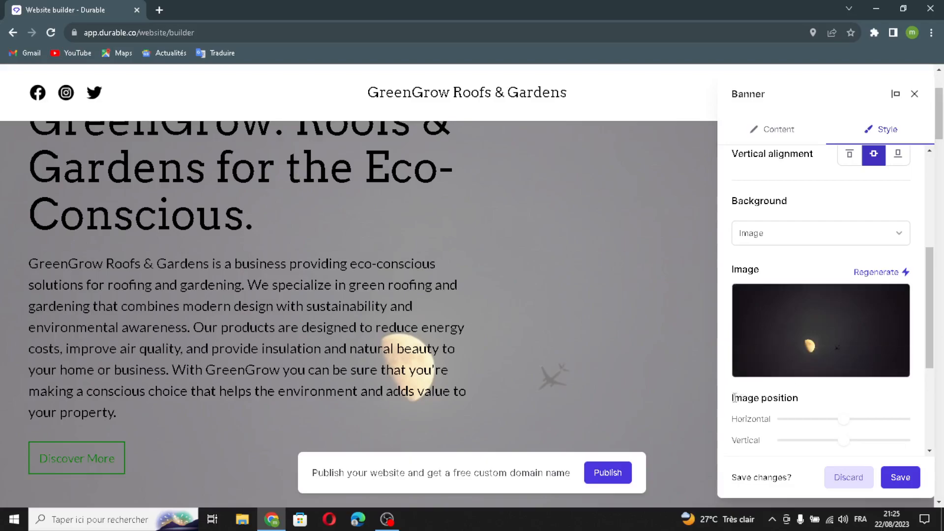
scroll(781, 393, down, 3)
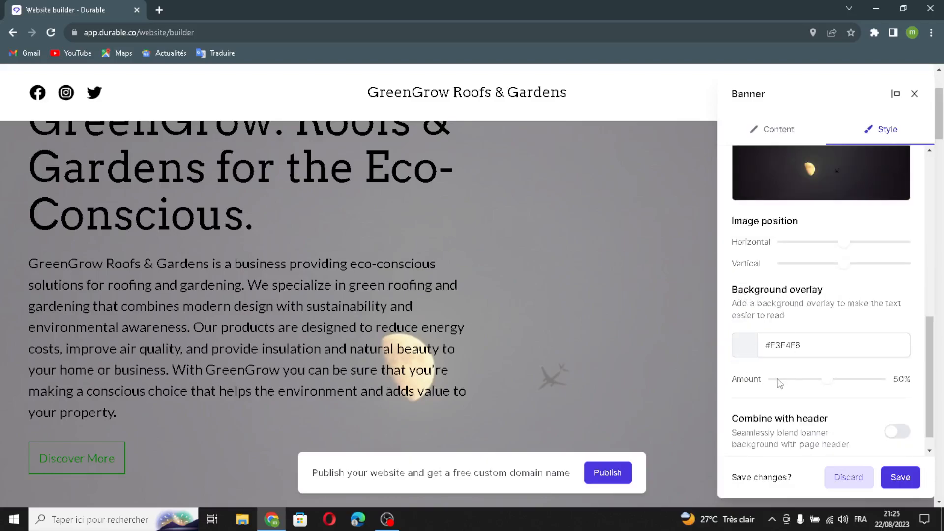
scroll(779, 383, down, 1)
click(897, 409)
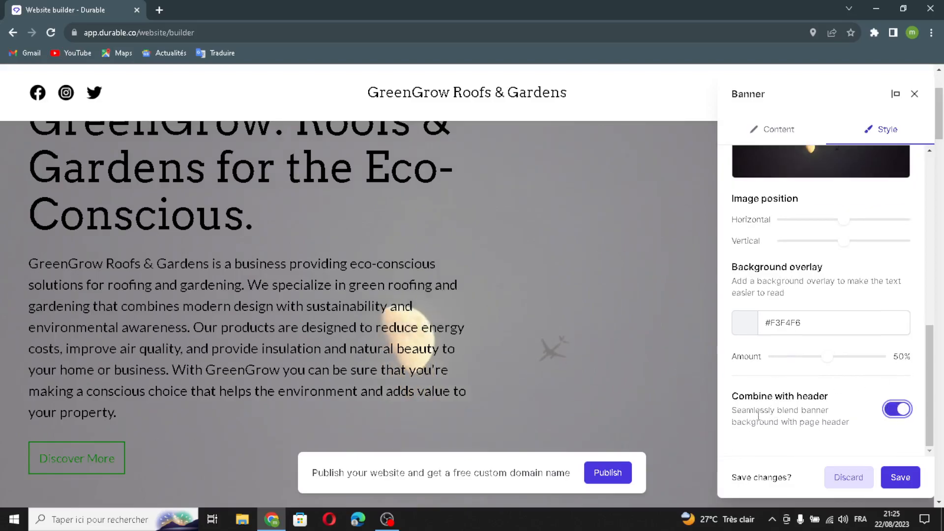
click(899, 477)
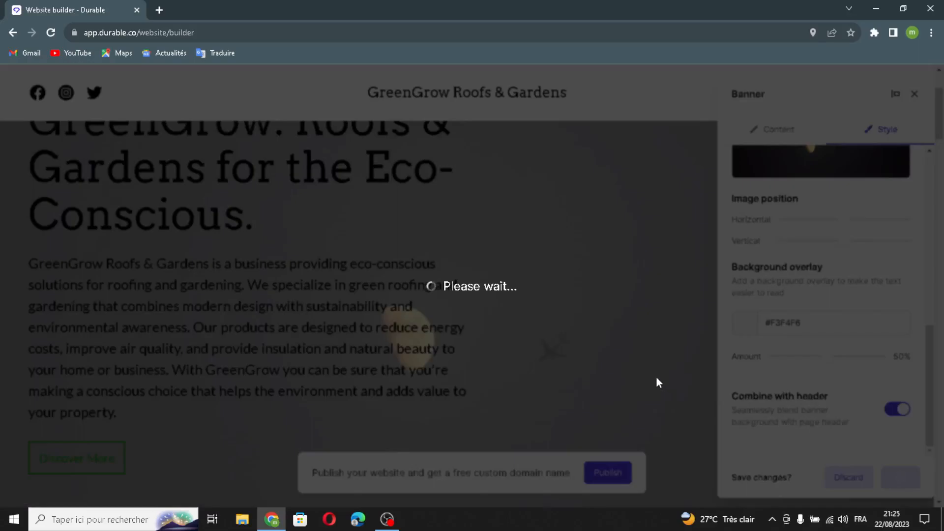
Step: Regenerate the picture in the image section below the banner, with its minimum height set to Screen, and save it
scroll(656, 377, down, 4)
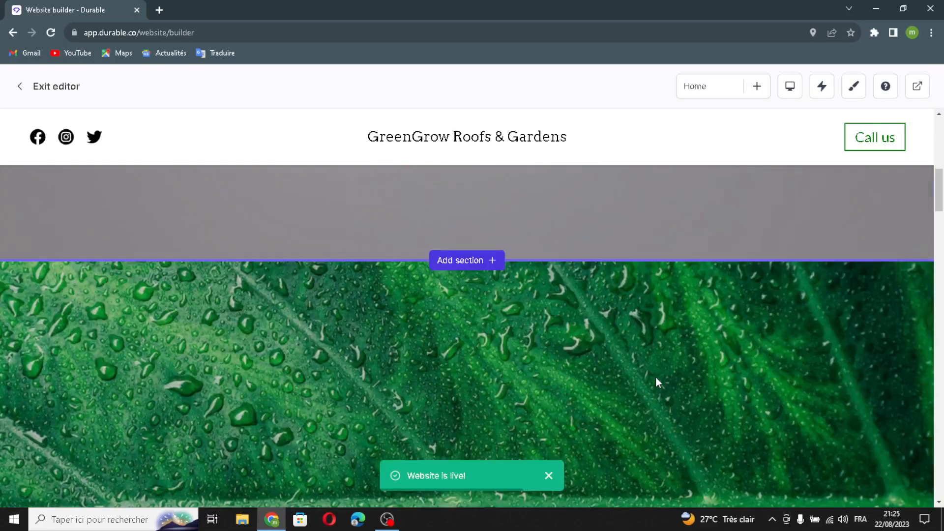
click(360, 282)
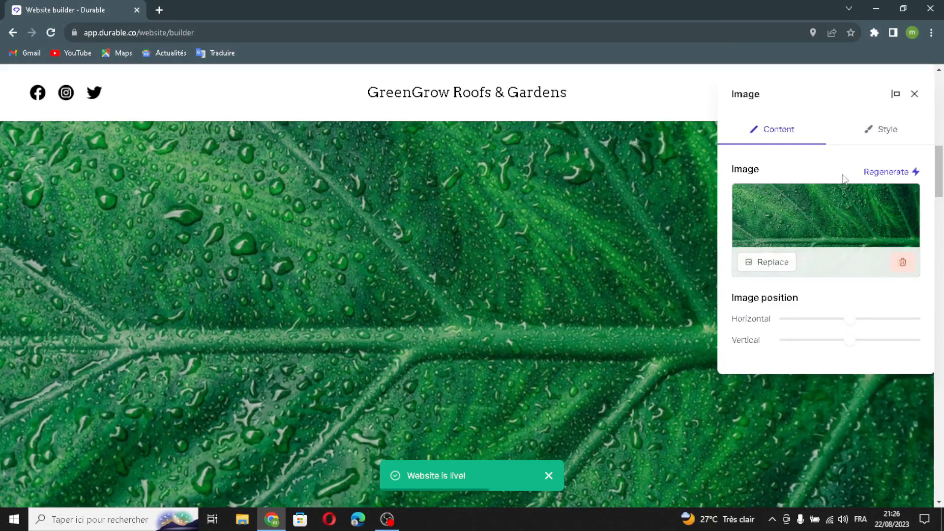
click(880, 173)
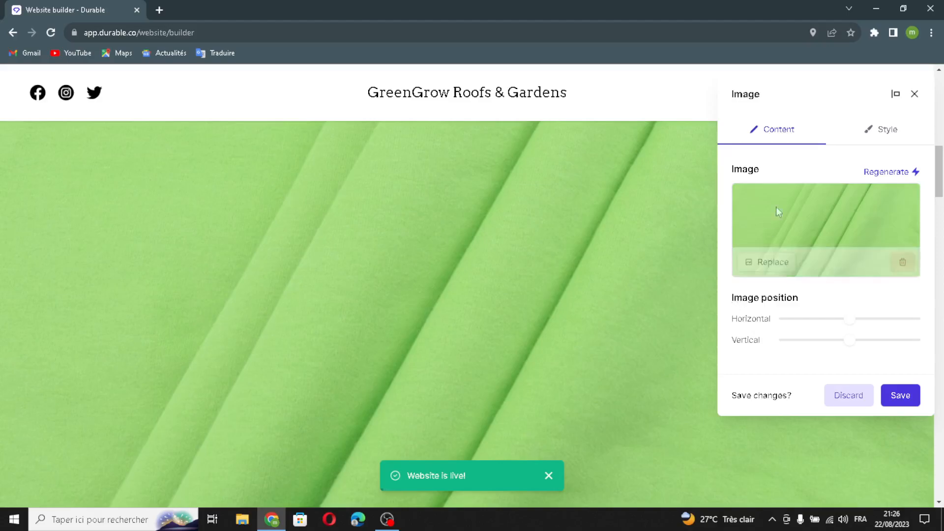
click(880, 131)
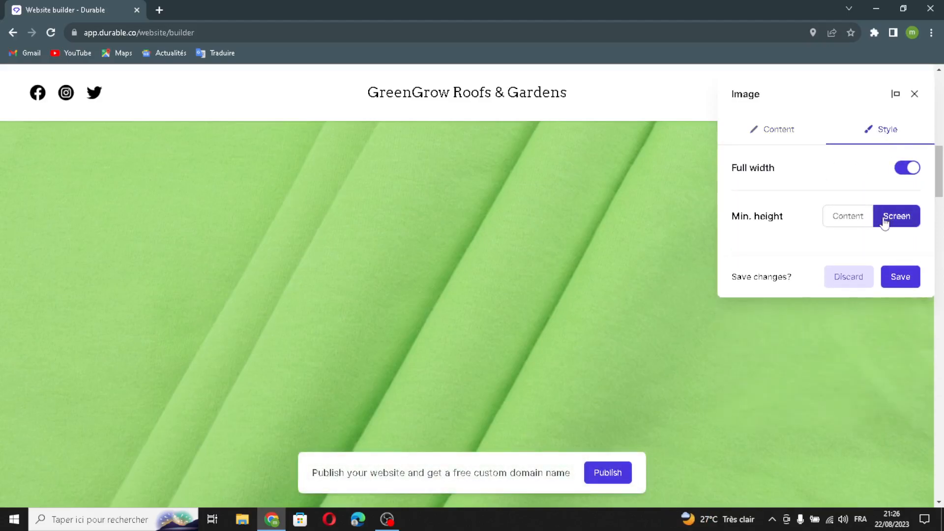
click(886, 283)
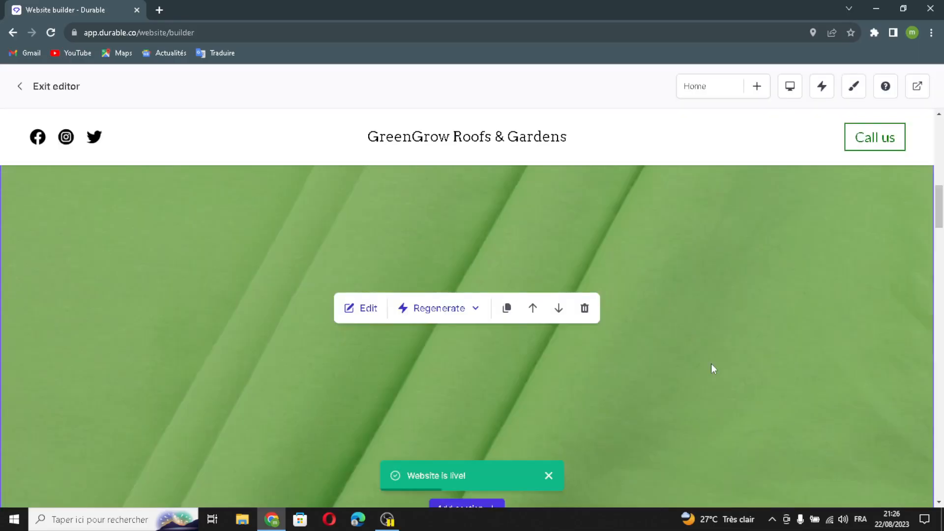
Step: Regenerate the text of the "About us" section, review its style settings, and save the section
scroll(711, 364, down, 5)
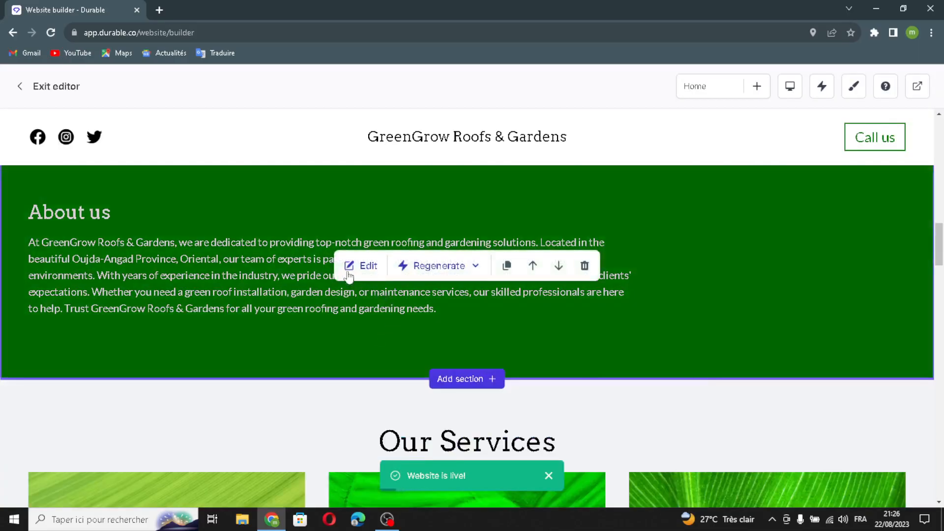
click(349, 272)
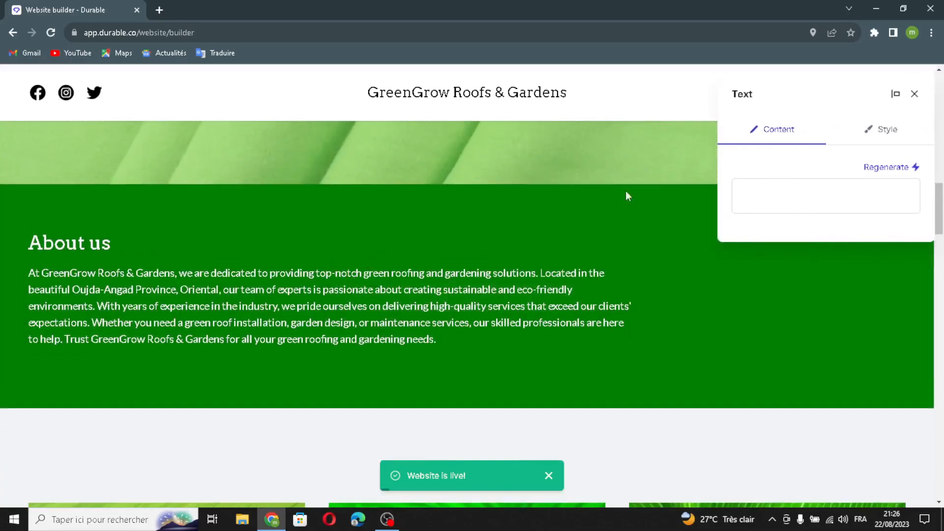
click(880, 167)
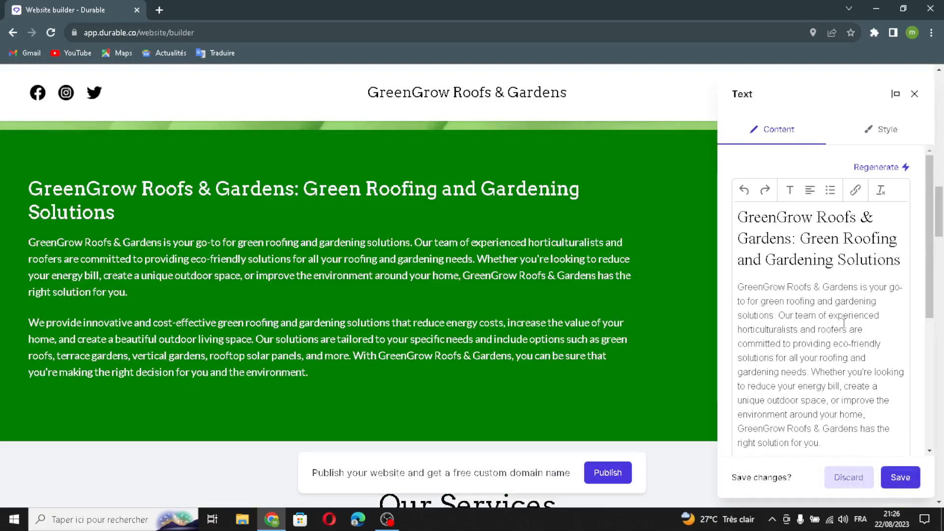
click(888, 129)
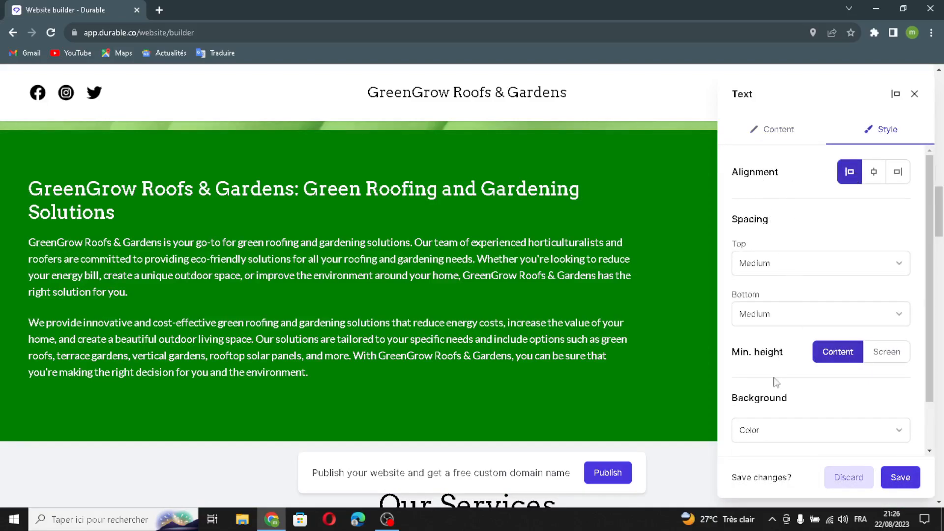
scroll(777, 416, down, 2)
scroll(811, 340, up, 2)
scroll(809, 295, down, 2)
scroll(806, 265, up, 2)
click(900, 476)
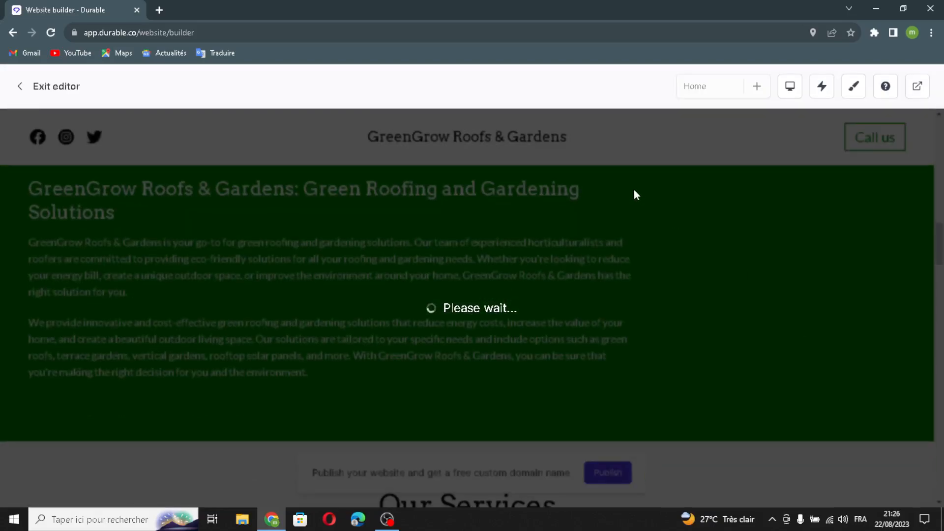
Step: Open the "Our Services" list section for editing
scroll(644, 287, down, 7)
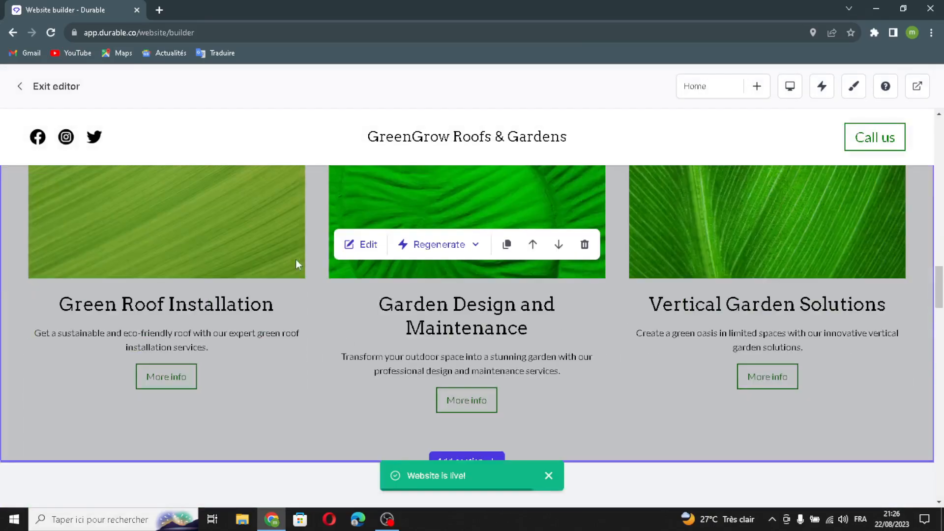
click(362, 244)
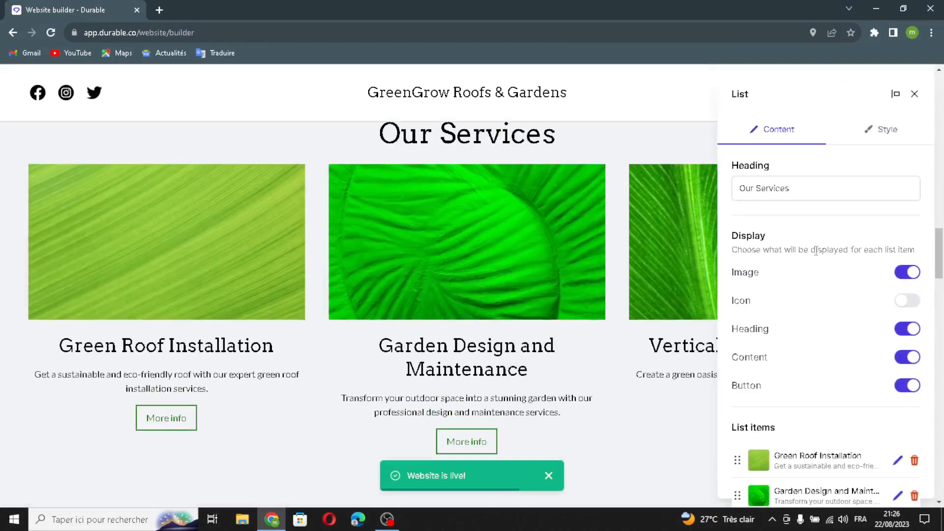
click(817, 182)
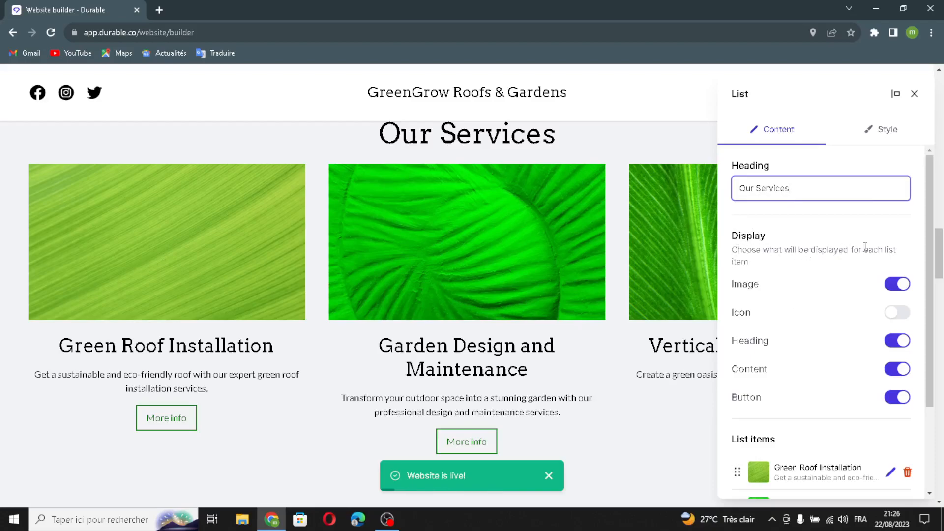
Step: Add a new item to the "Our Services" list and generate its image with AI
scroll(767, 386, down, 3)
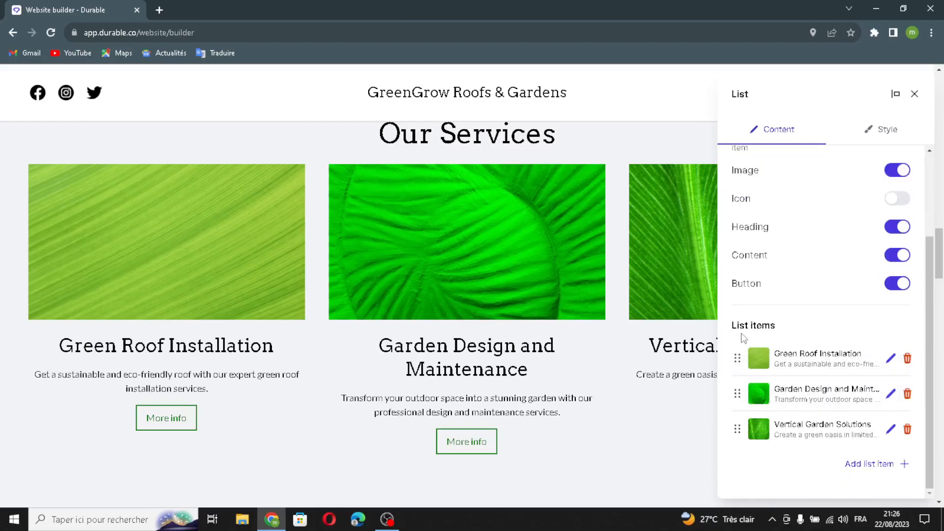
click(858, 466)
click(558, 156)
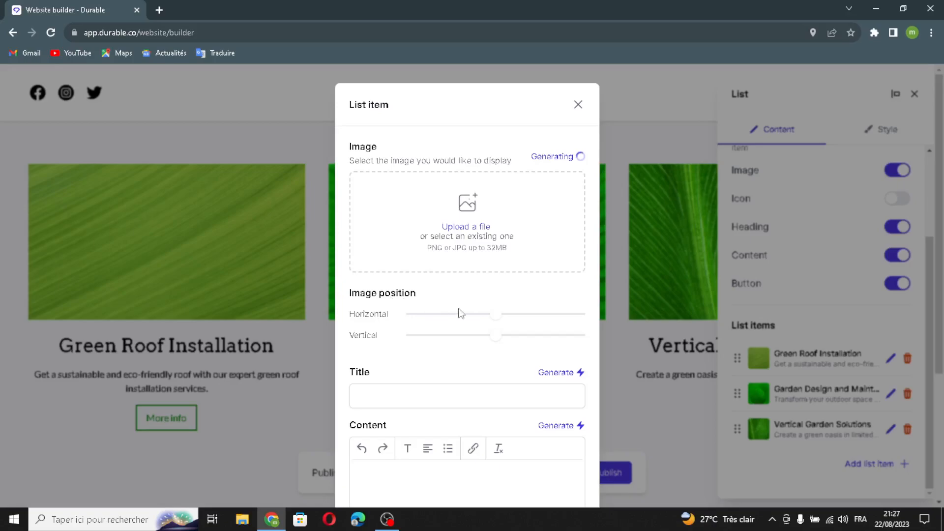
Step: Generate the new service item's title and content with AI, leave its button label and link empty, and save the item
scroll(383, 377, down, 2)
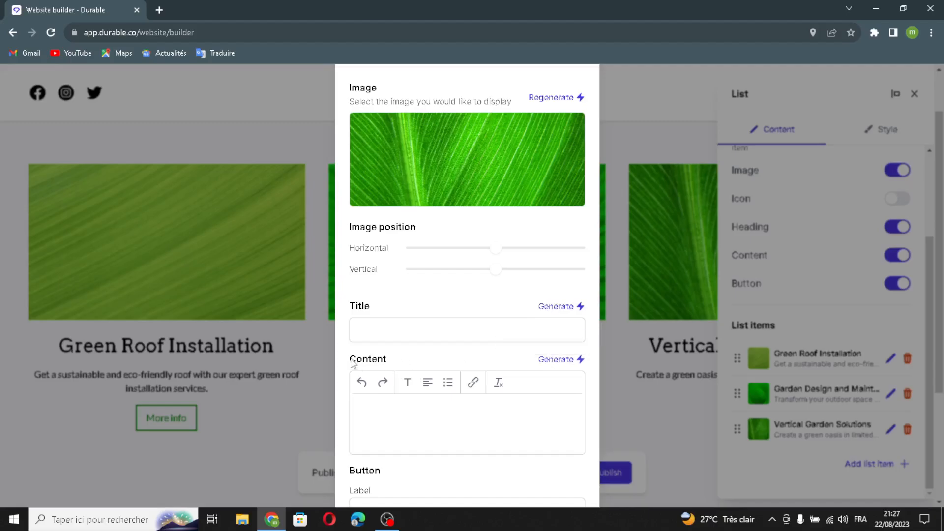
scroll(512, 385, down, 2)
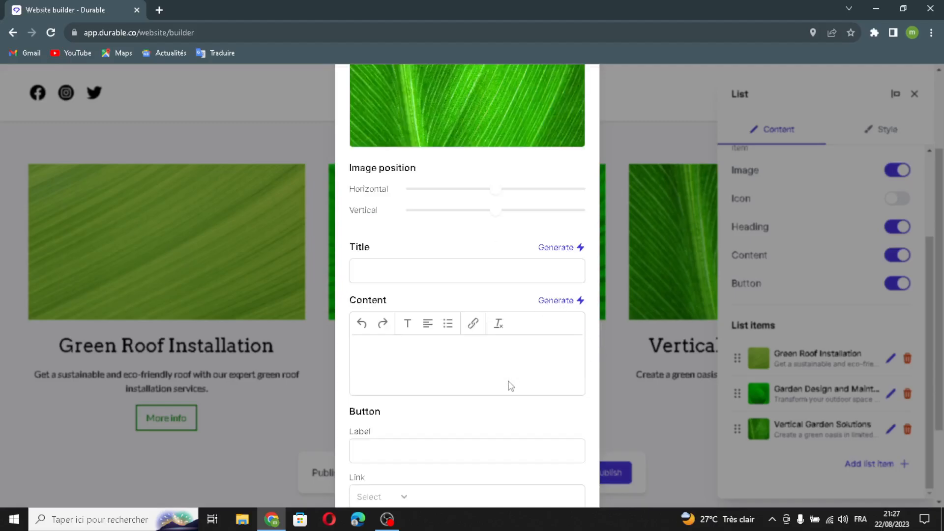
scroll(422, 425, down, 2)
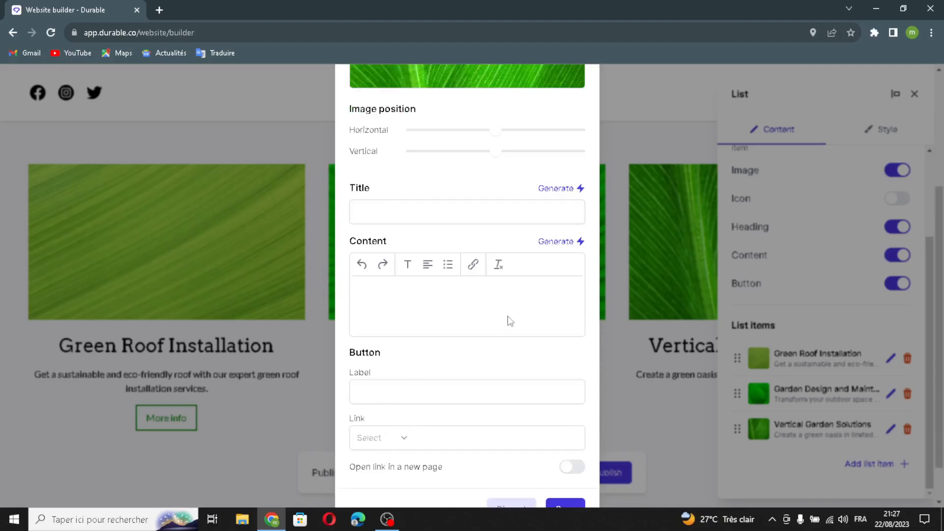
click(571, 190)
click(572, 241)
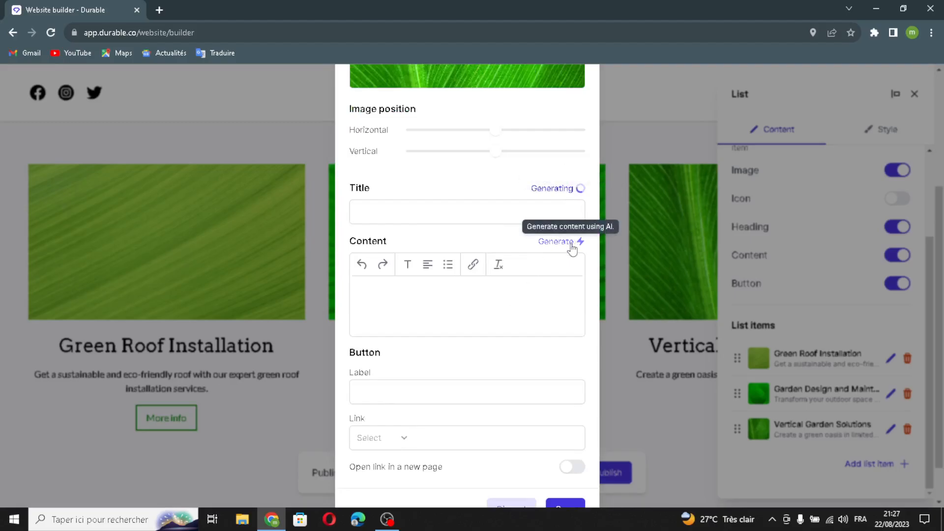
click(569, 467)
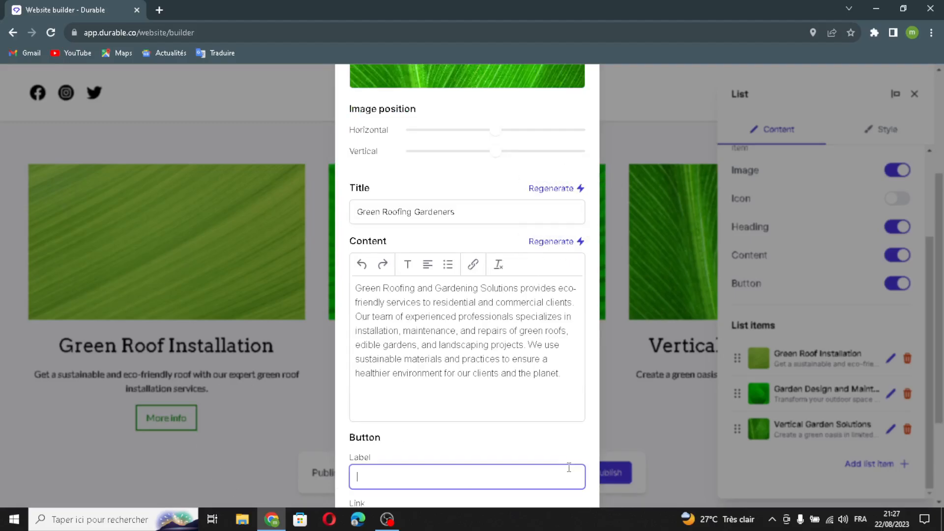
scroll(567, 453, down, 3)
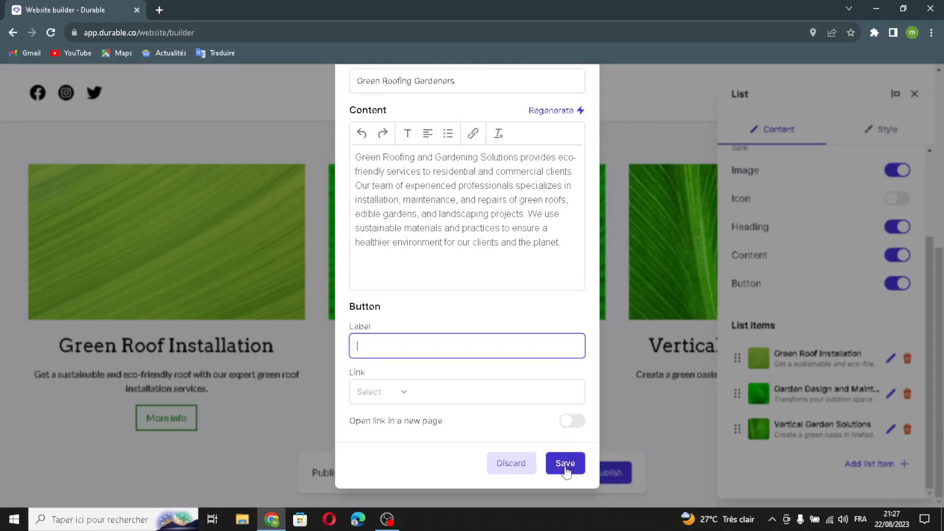
click(565, 464)
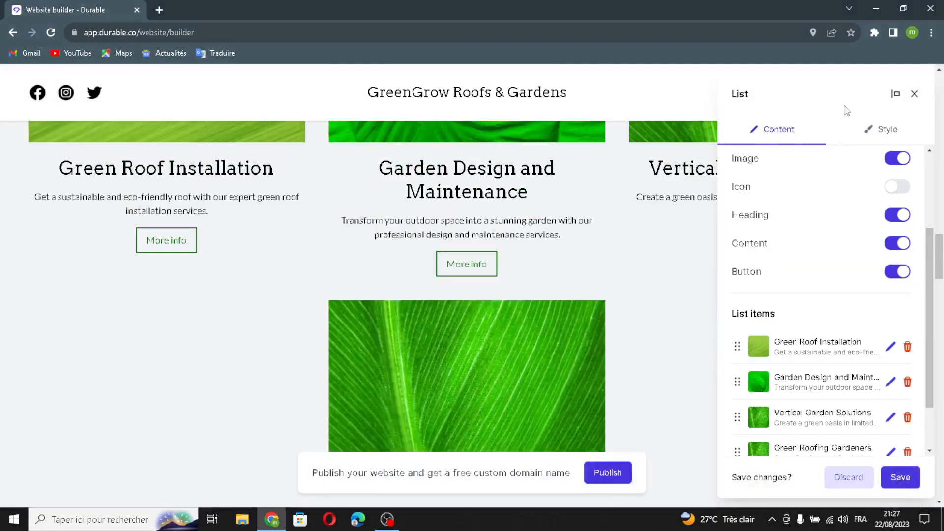
Step: Review the services list's alignment, image, spacing and background style settings, and save the section
click(883, 131)
scroll(900, 172, down, 3)
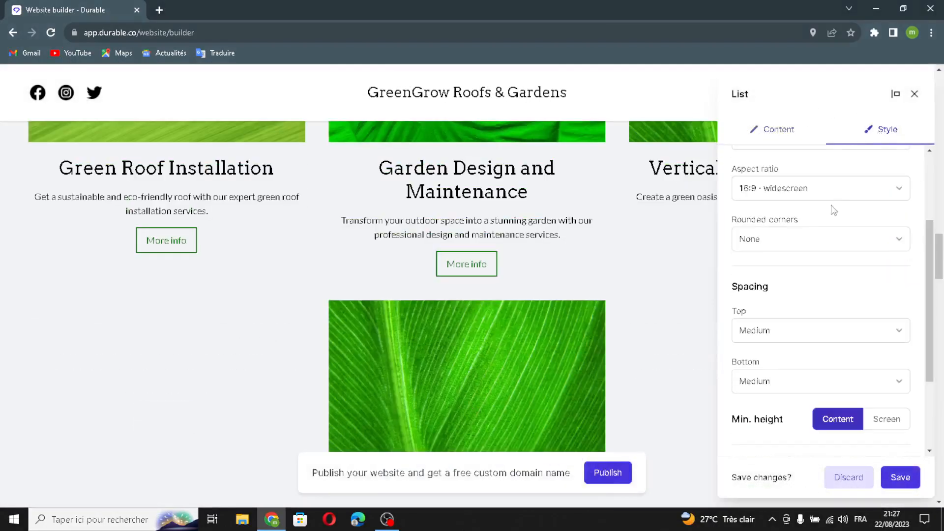
scroll(834, 208, up, 3)
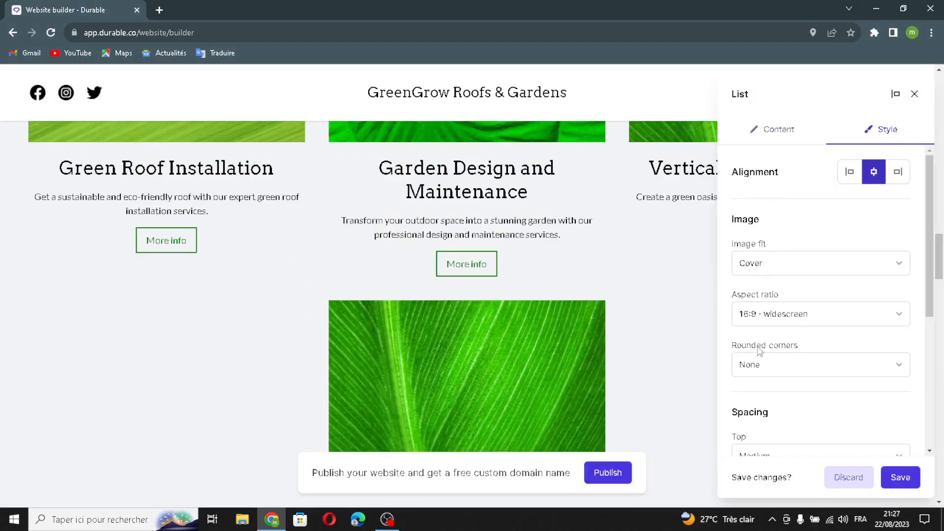
scroll(781, 454, down, 3)
scroll(777, 436, down, 2)
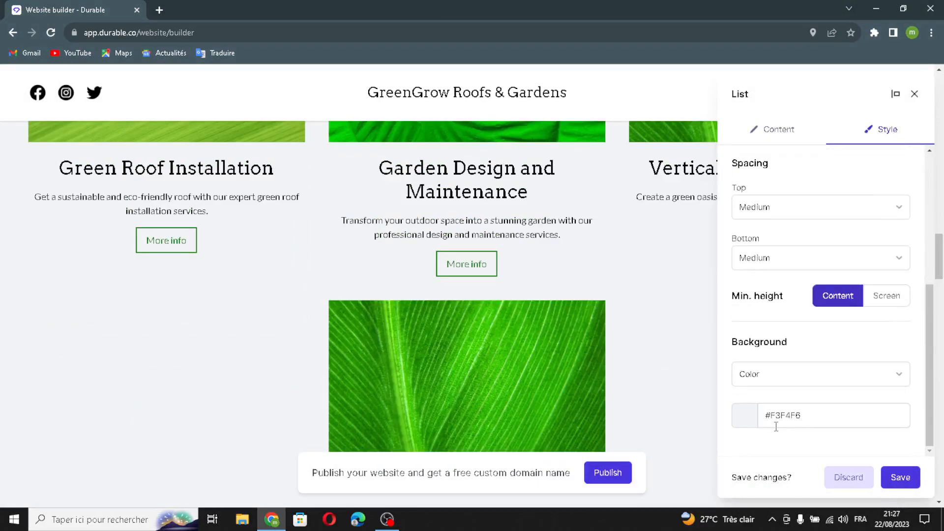
click(901, 477)
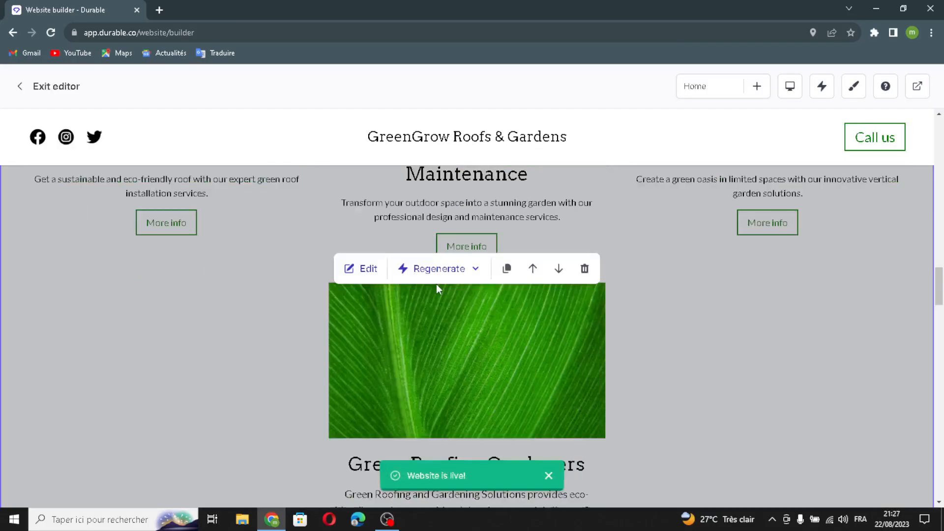
Step: Add a testimonial with an AI-generated quote and author name, without an image, and save the Testimonials section
scroll(435, 284, down, 10)
scroll(370, 277, up, 4)
click(369, 274)
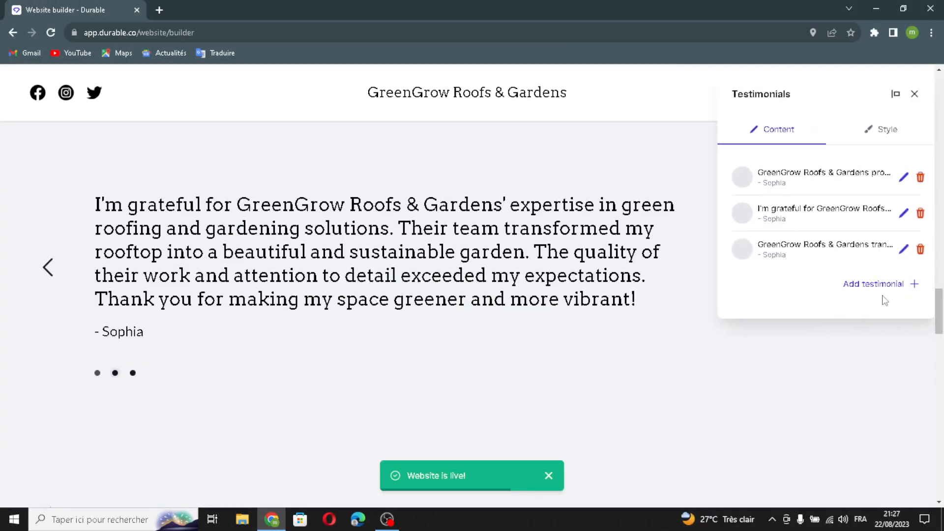
click(869, 285)
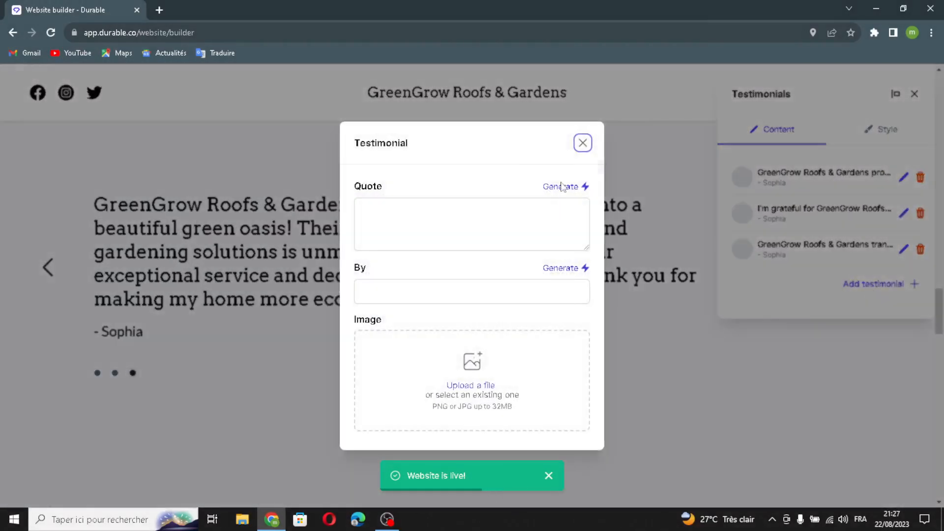
click(561, 187)
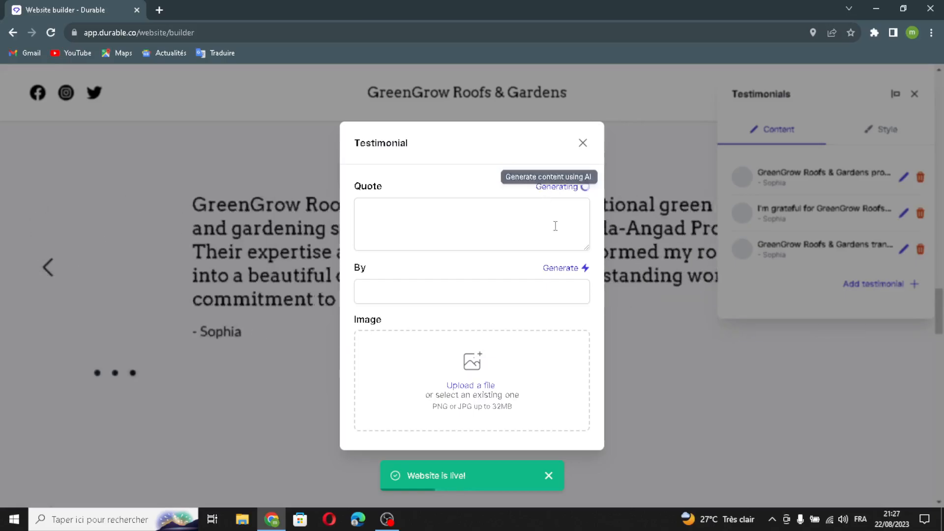
click(564, 246)
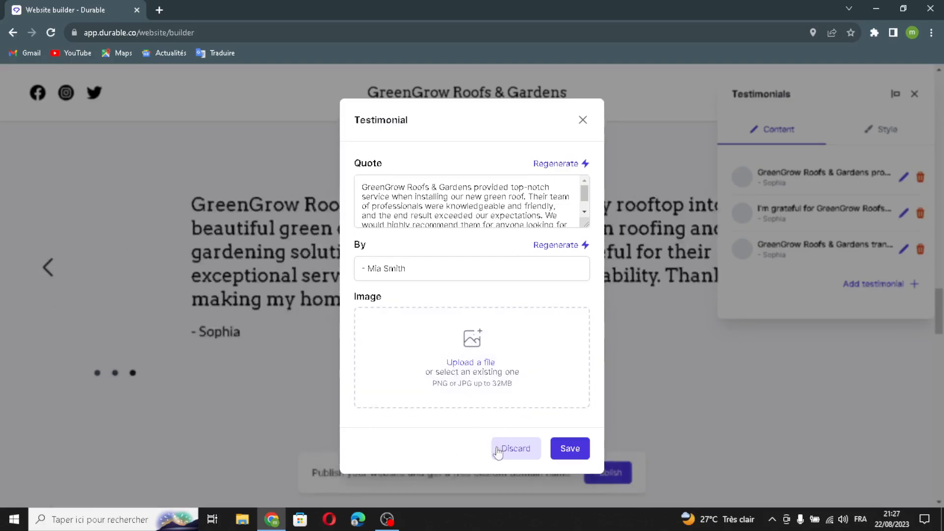
click(568, 449)
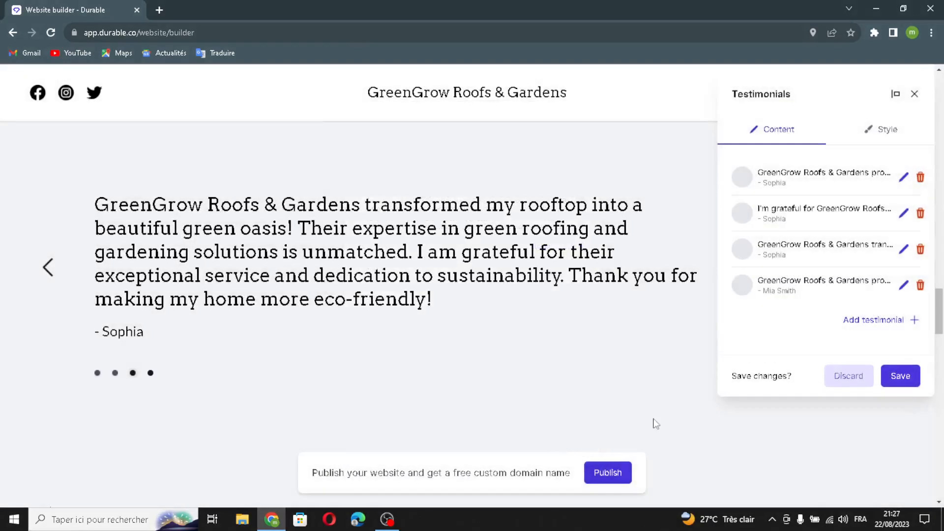
click(898, 373)
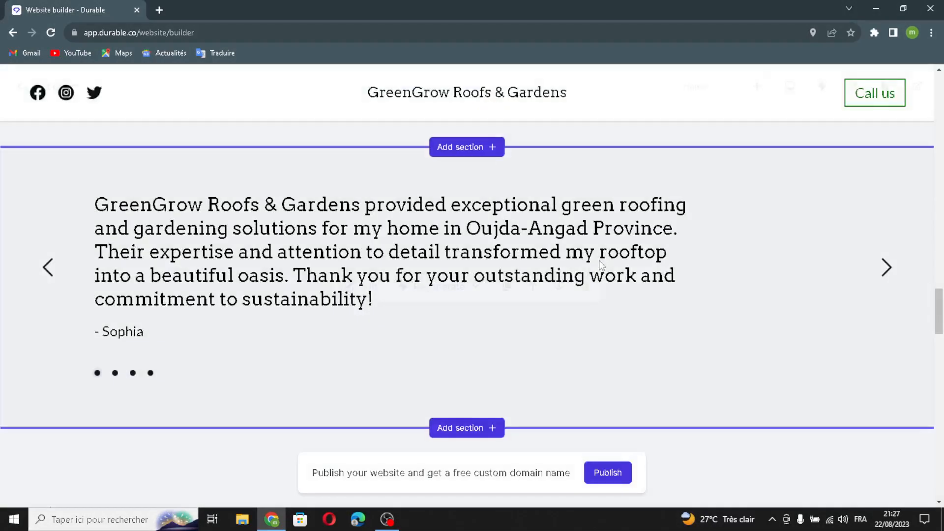
Step: Open the "Pictures" gallery section for editing and generate additional images with AI
scroll(512, 323, down, 8)
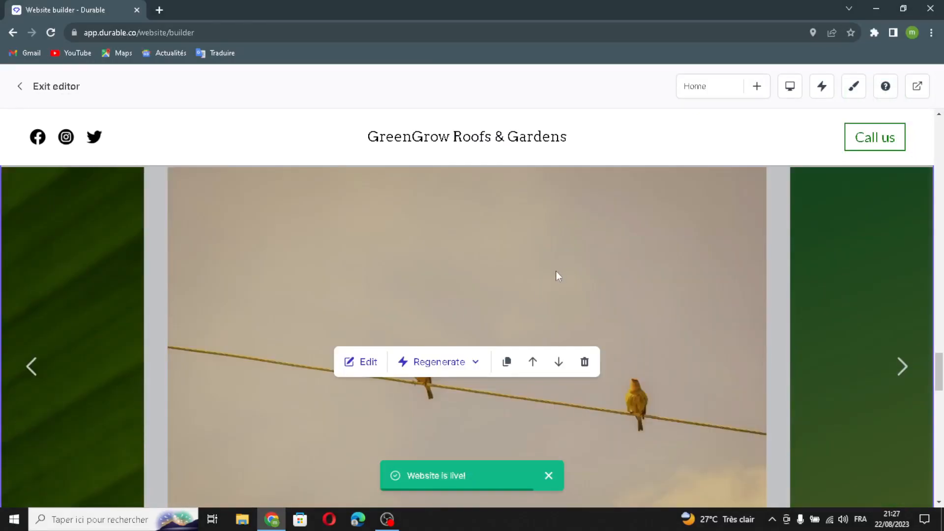
click(359, 365)
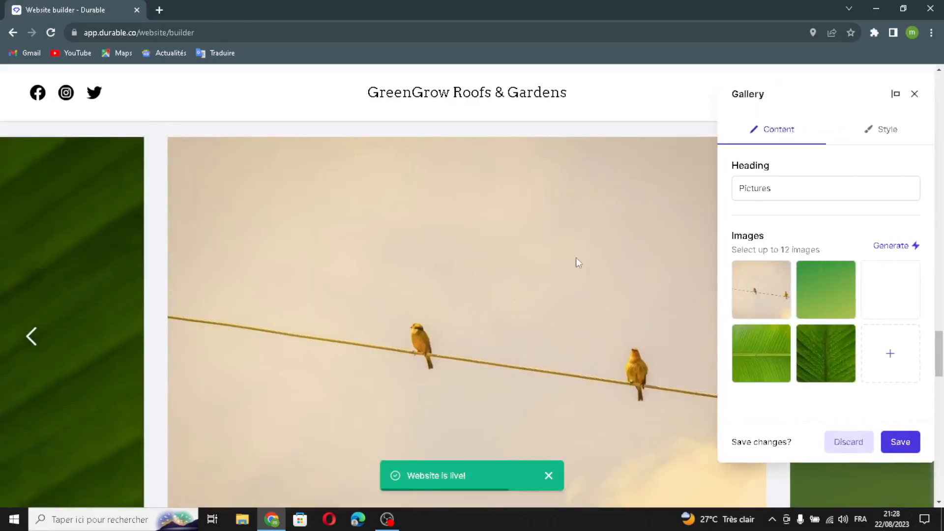
click(880, 247)
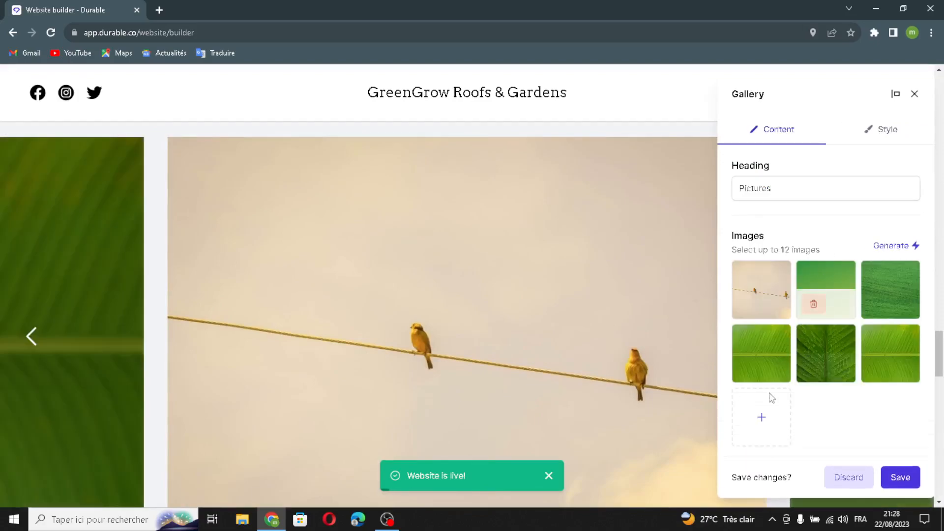
Step: Insert a smoky dark green Unsplash picture into the gallery as an additional image and save the section
click(757, 417)
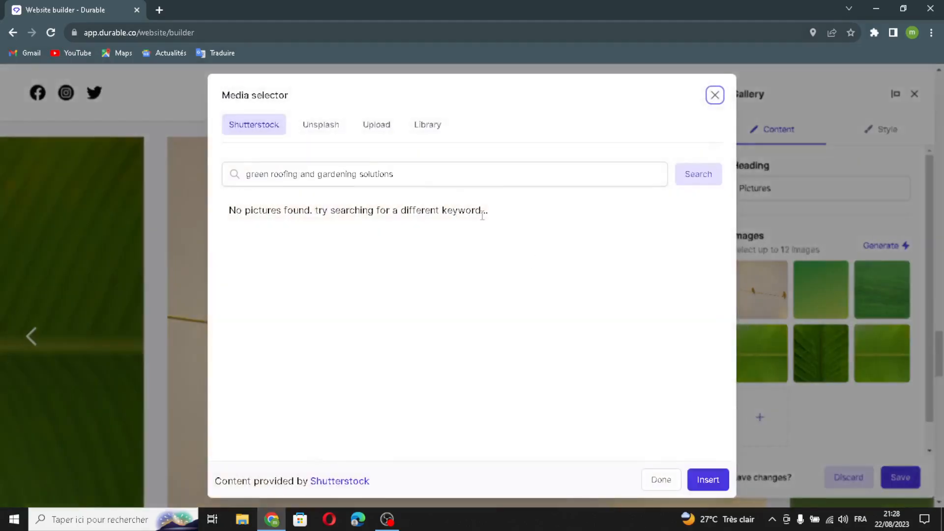
click(386, 126)
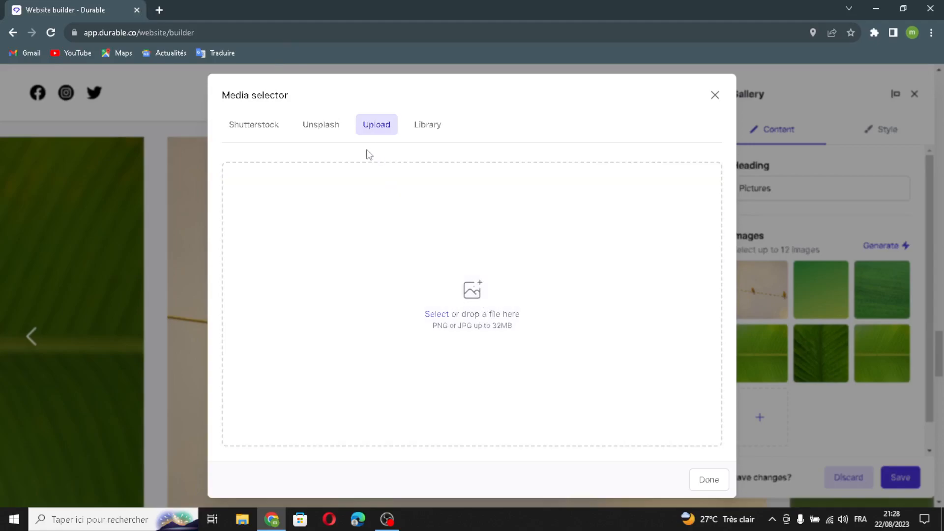
click(324, 133)
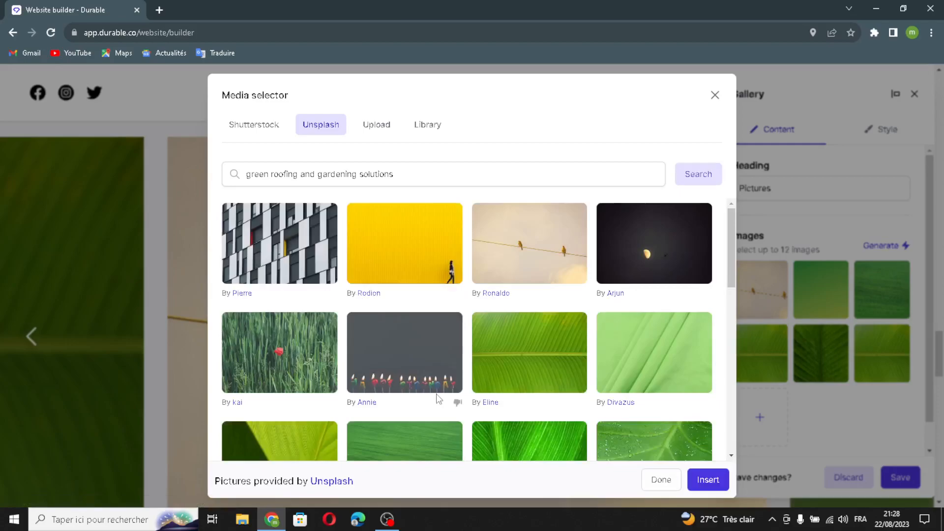
scroll(458, 370, down, 12)
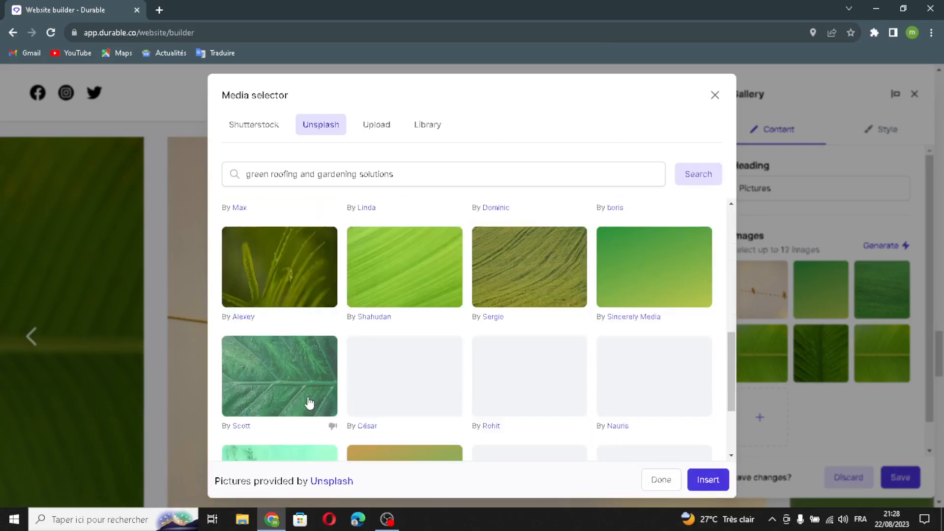
click(704, 441)
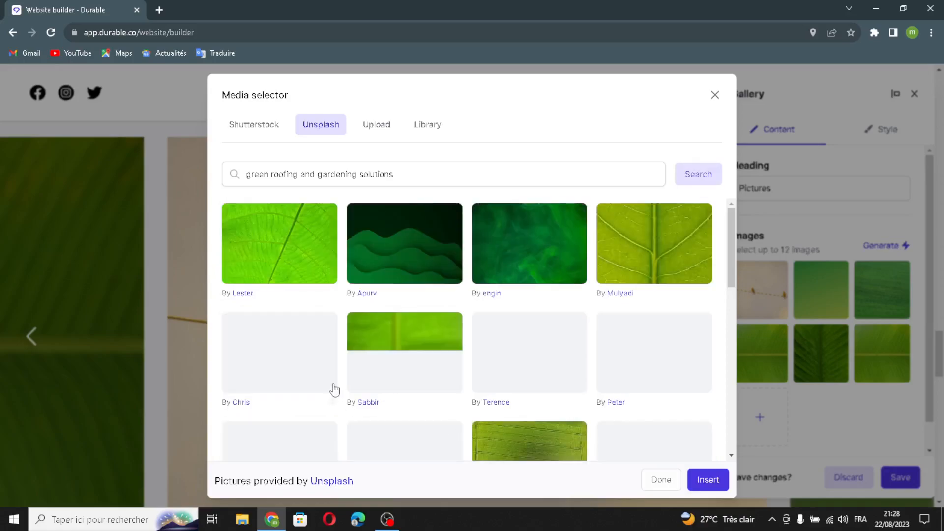
click(520, 260)
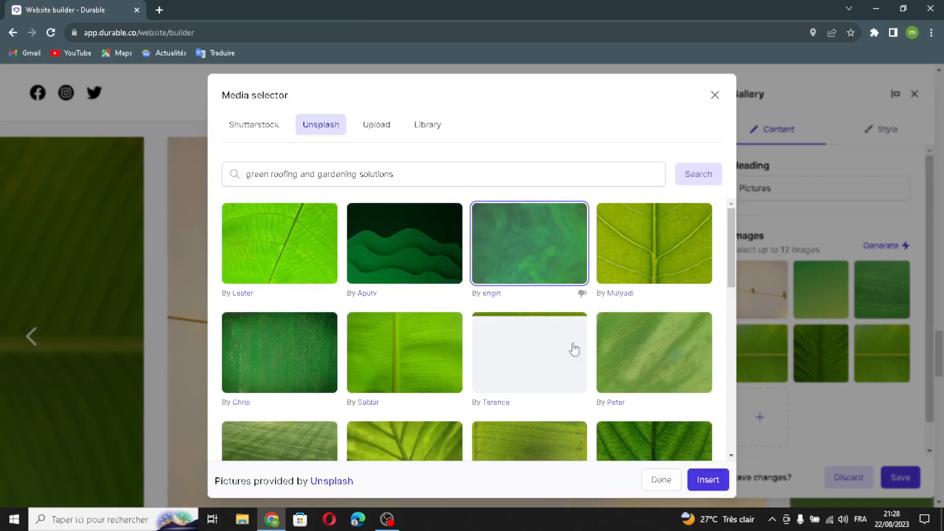
click(701, 483)
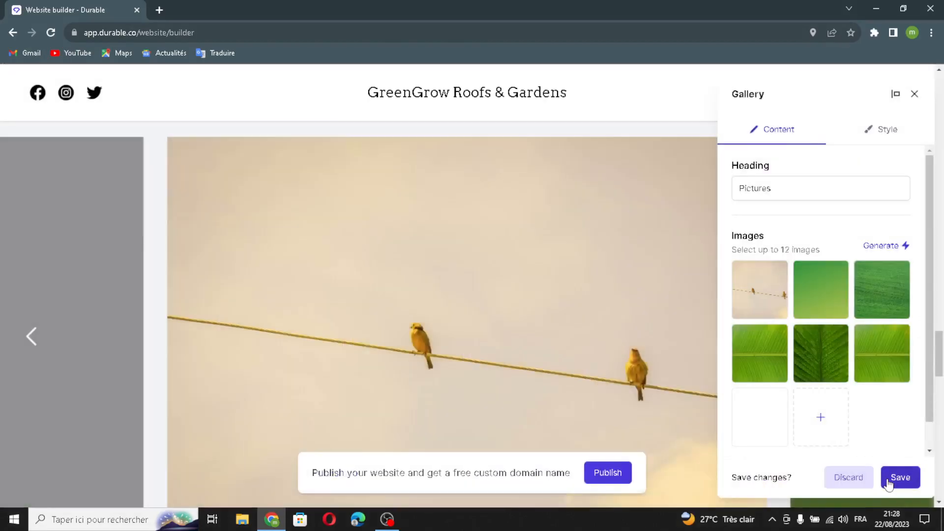
click(887, 479)
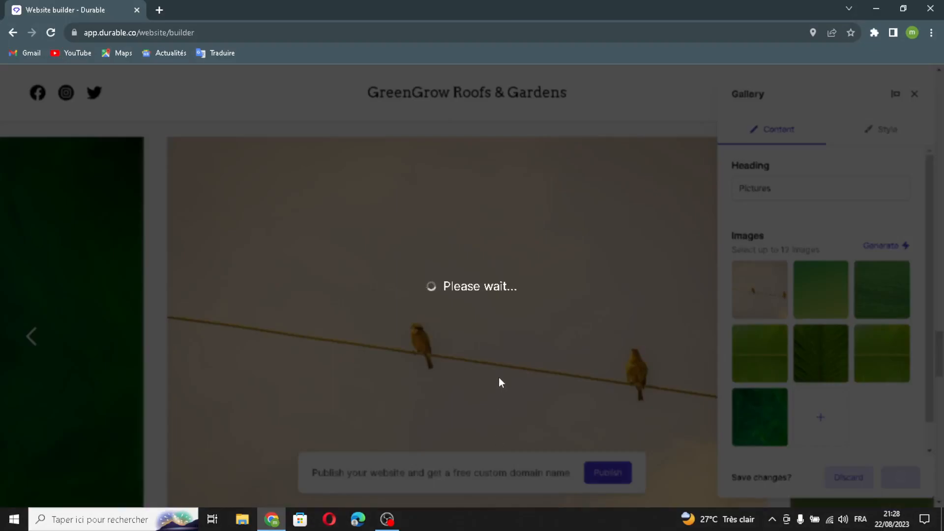
Step: Open the Location map section for editing and go to its heading text
scroll(458, 297, down, 5)
scroll(459, 297, down, 5)
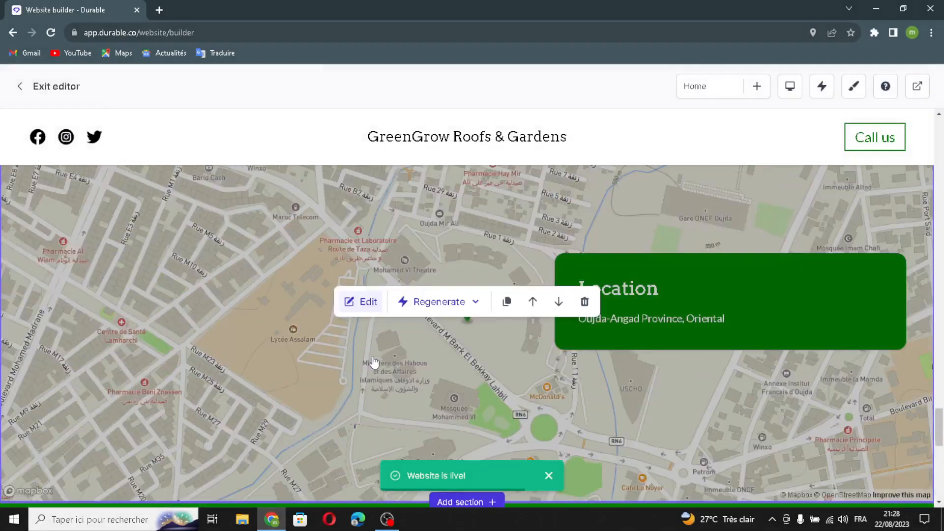
scroll(376, 364, up, 2)
click(359, 420)
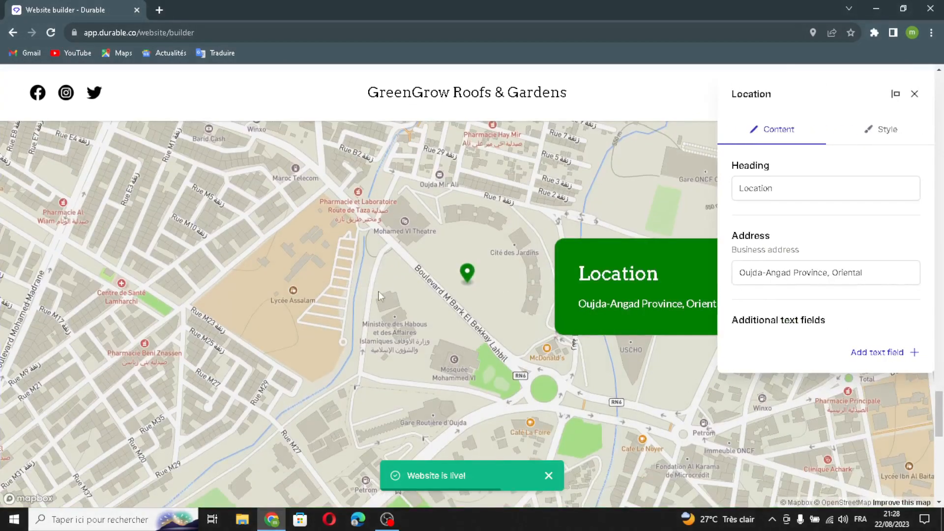
click(789, 193)
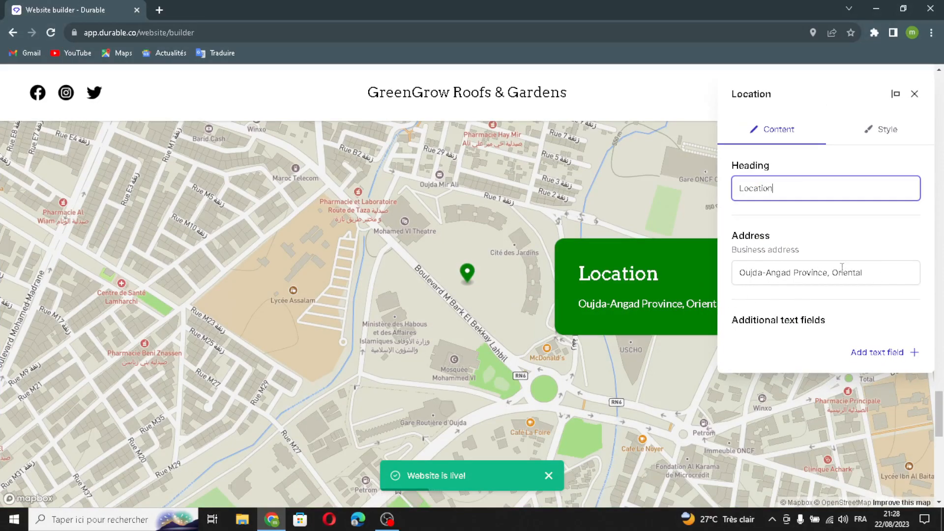
click(876, 353)
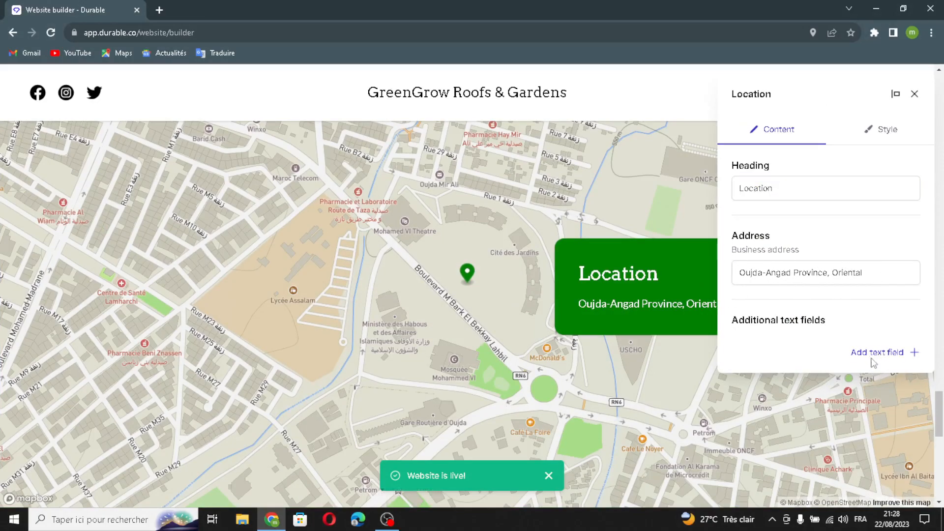
click(462, 267)
click(439, 322)
click(583, 207)
Step: Set the background color of the Location map's text box to black and save the section
click(898, 130)
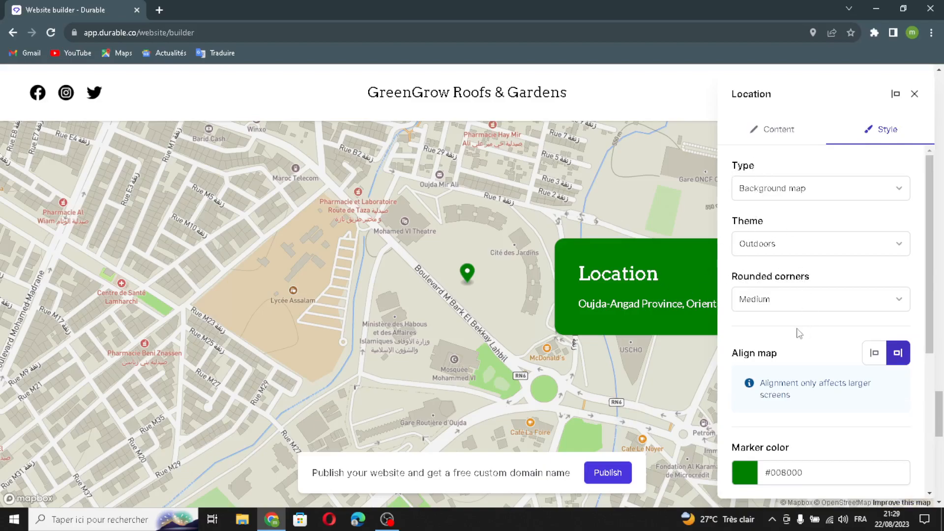
scroll(799, 334, down, 3)
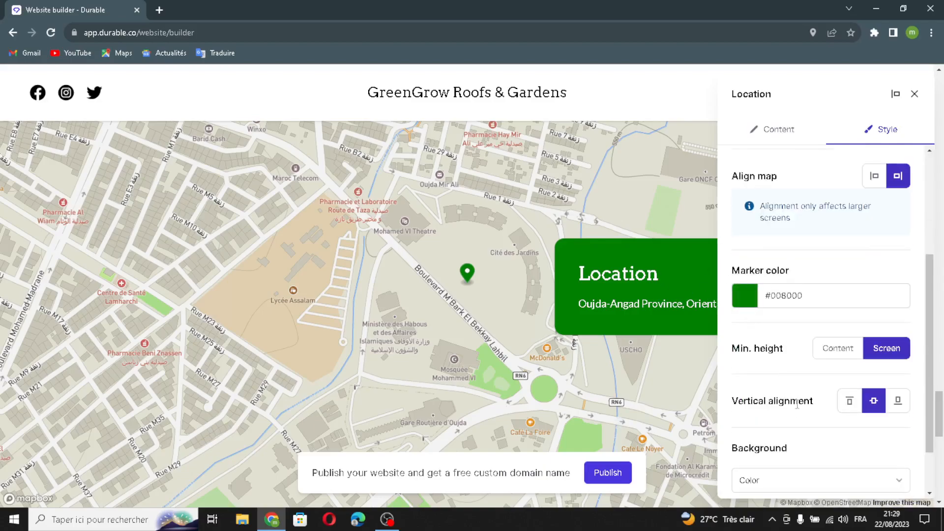
scroll(795, 395, down, 1)
click(744, 456)
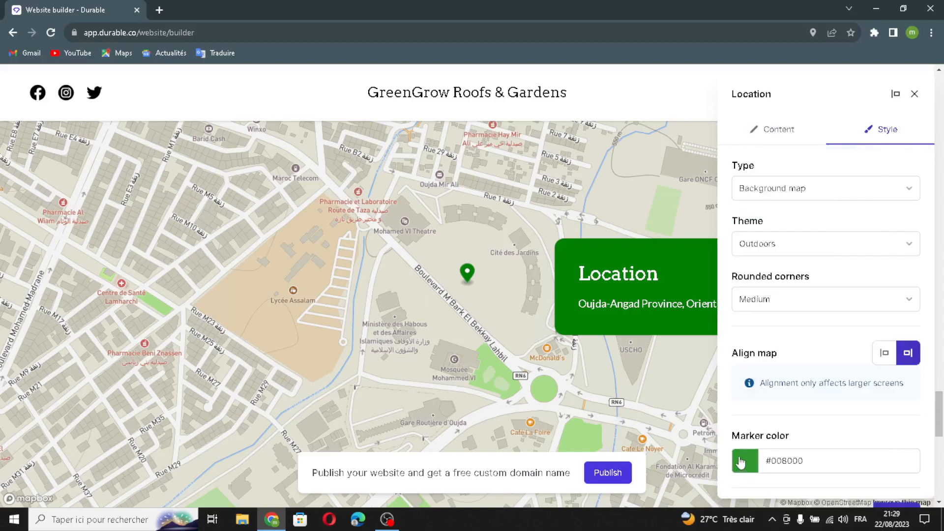
drag(762, 376, 926, 470)
click(889, 483)
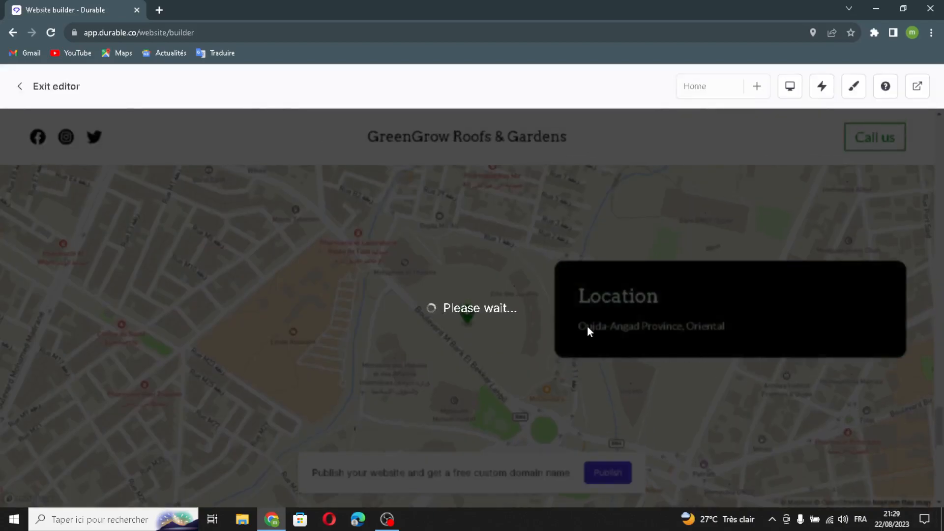
Step: Open the Contact form section for editing and regenerate its heading and description with AI
scroll(586, 327, down, 10)
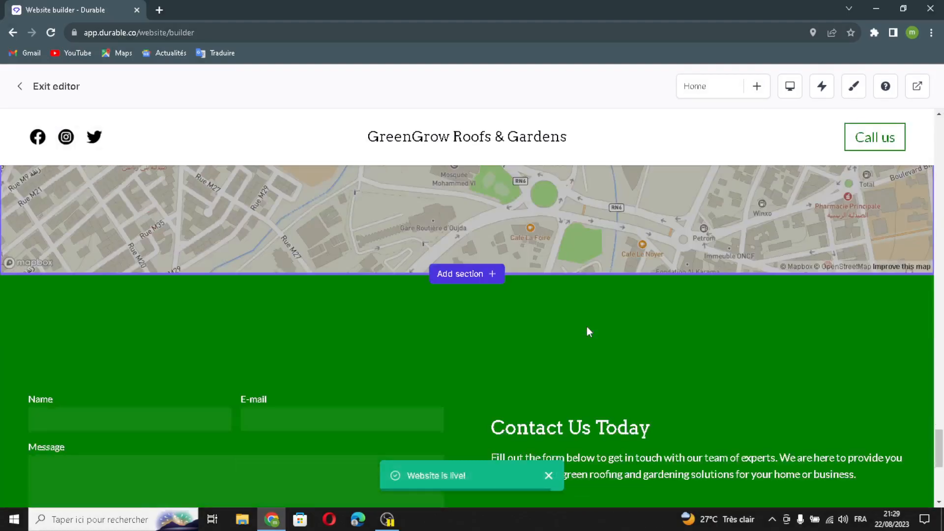
click(369, 295)
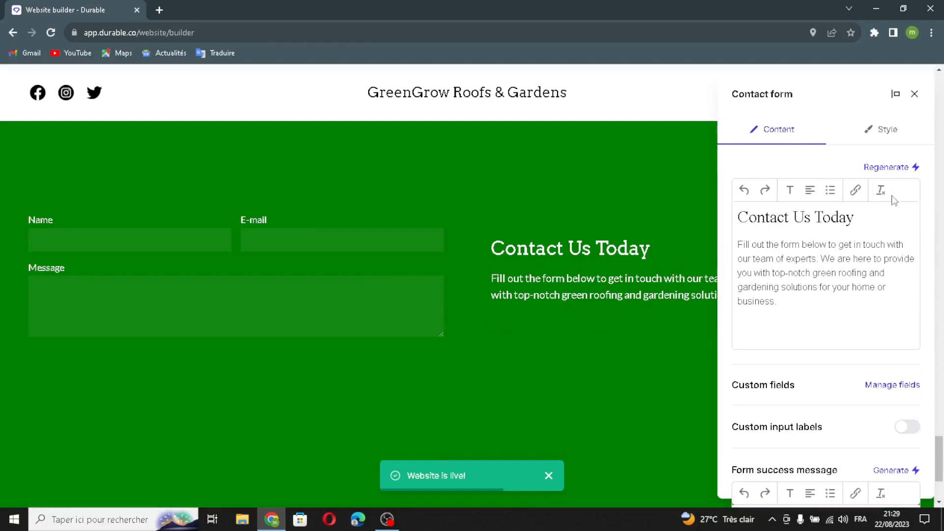
click(885, 168)
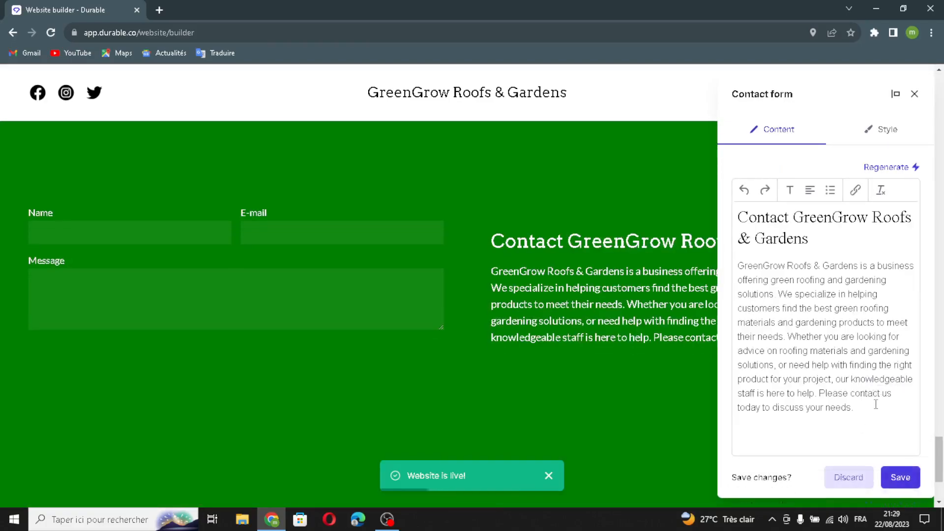
Step: Generate the form success message with AI and save the Contact form section
scroll(880, 391, down, 3)
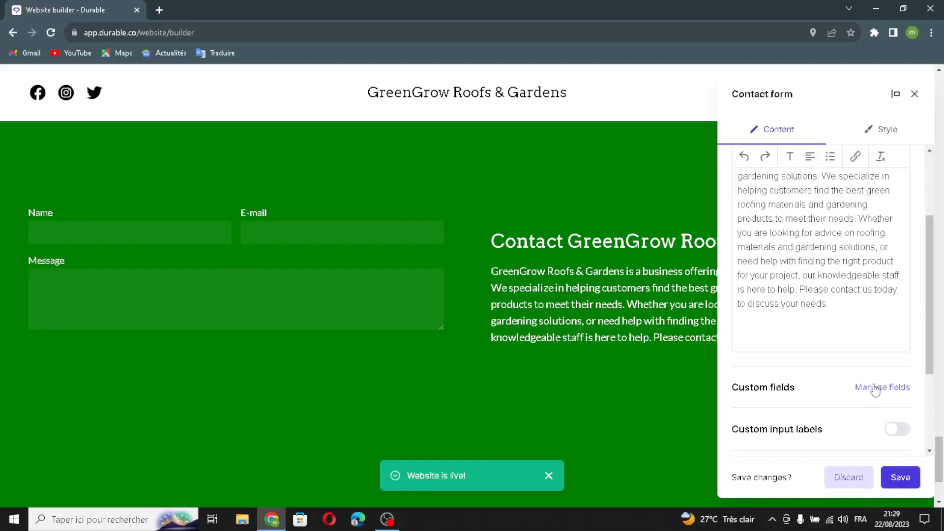
click(880, 388)
click(867, 397)
scroll(867, 394, down, 3)
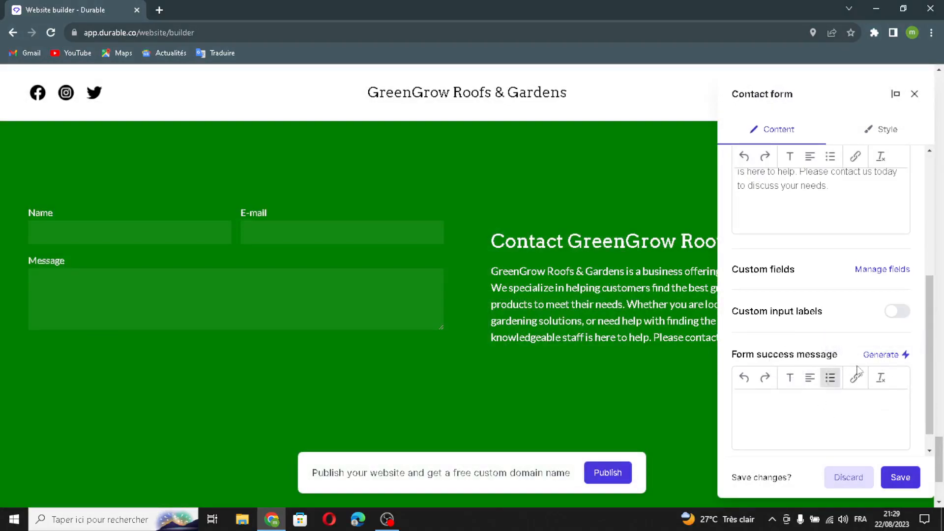
click(890, 355)
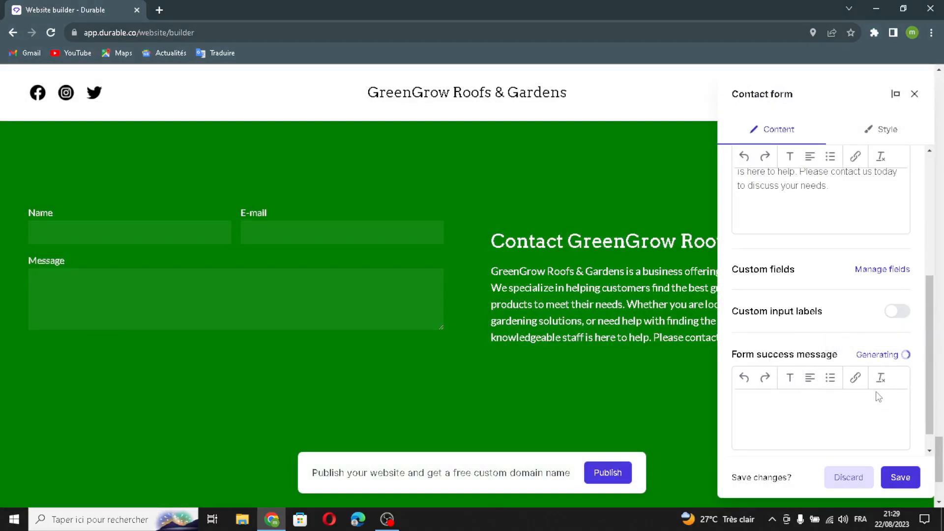
click(896, 485)
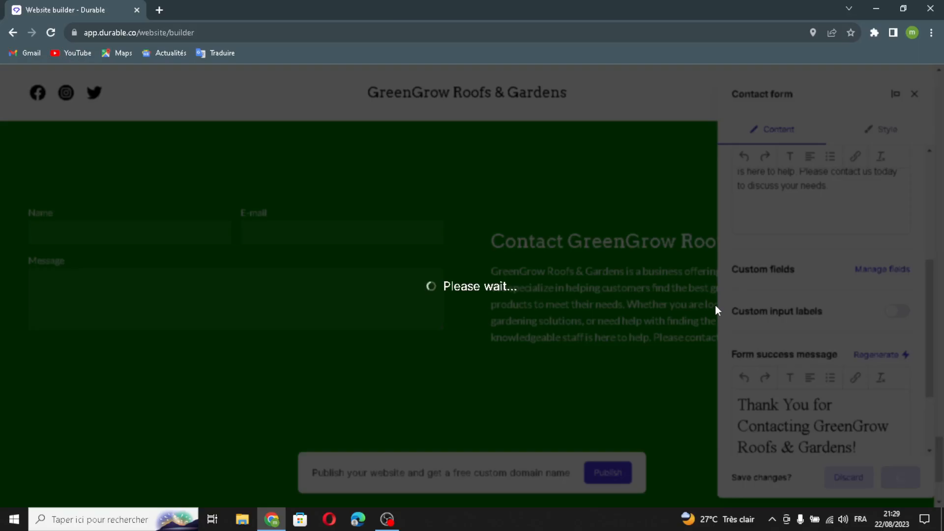
Step: Open the website footer for editing and enable the option that replaces the company name with a logo
scroll(659, 317, down, 3)
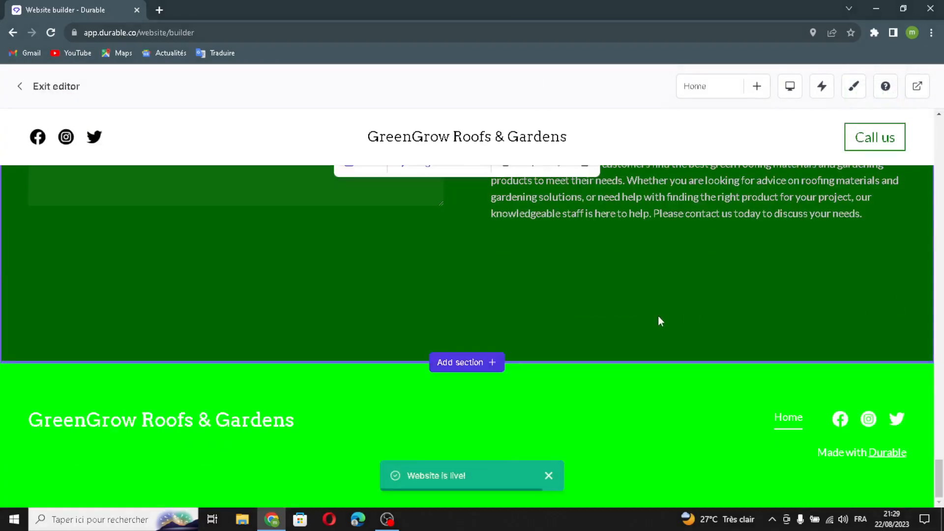
click(480, 434)
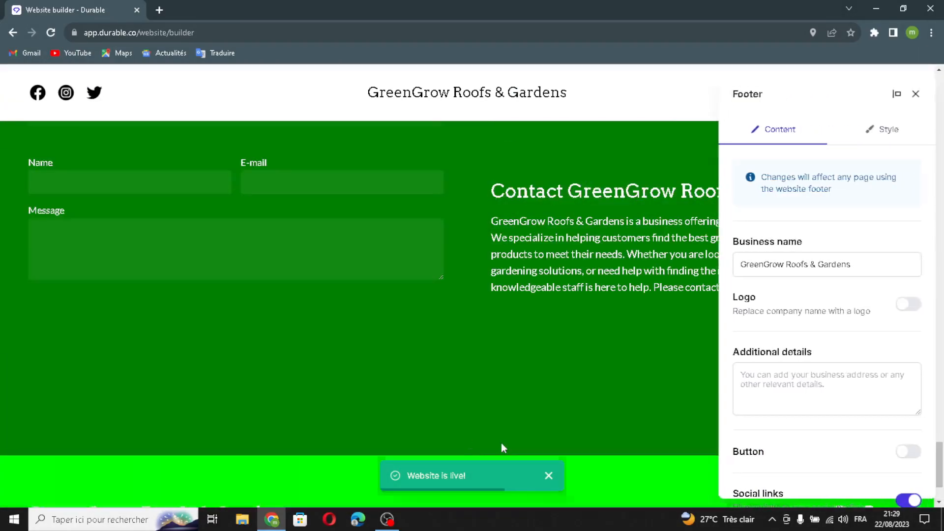
drag(849, 269, 881, 269)
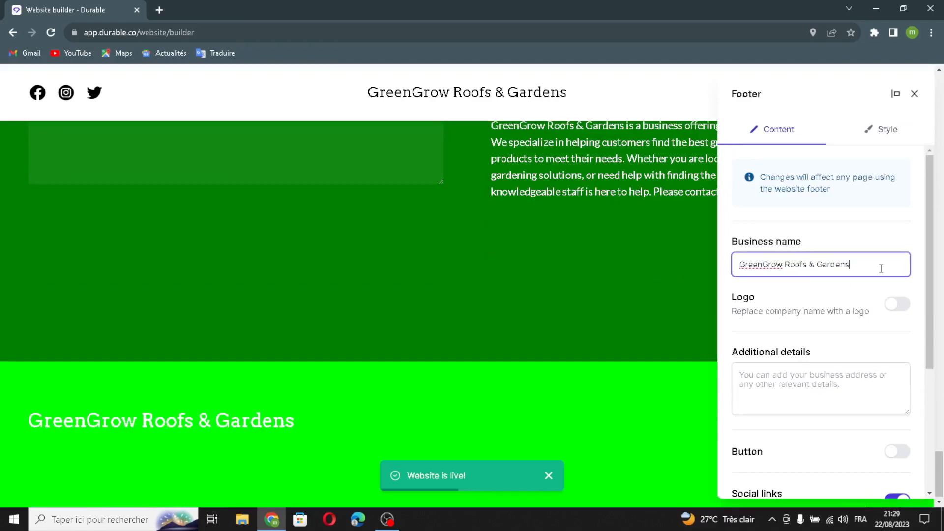
click(897, 305)
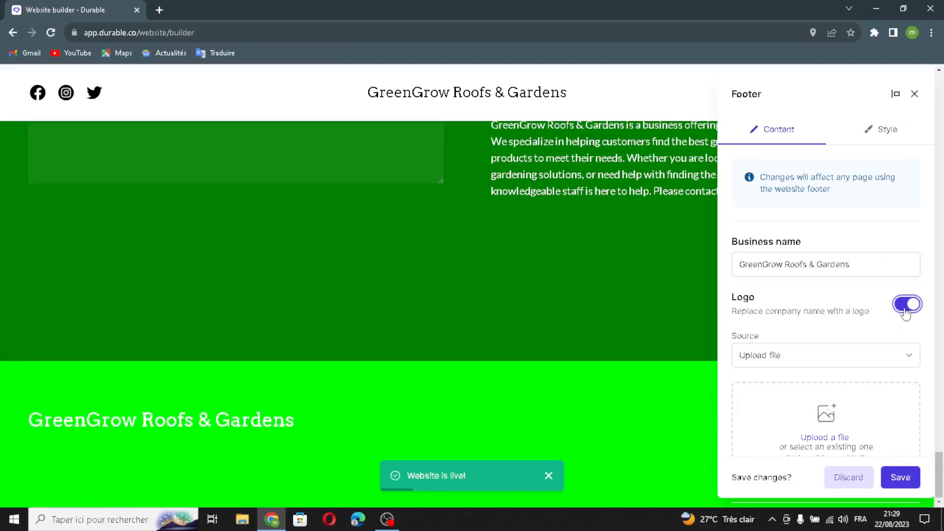
Step: Open a new social link for the footer, close it without adding a channel, and save the footer
scroll(827, 442, down, 4)
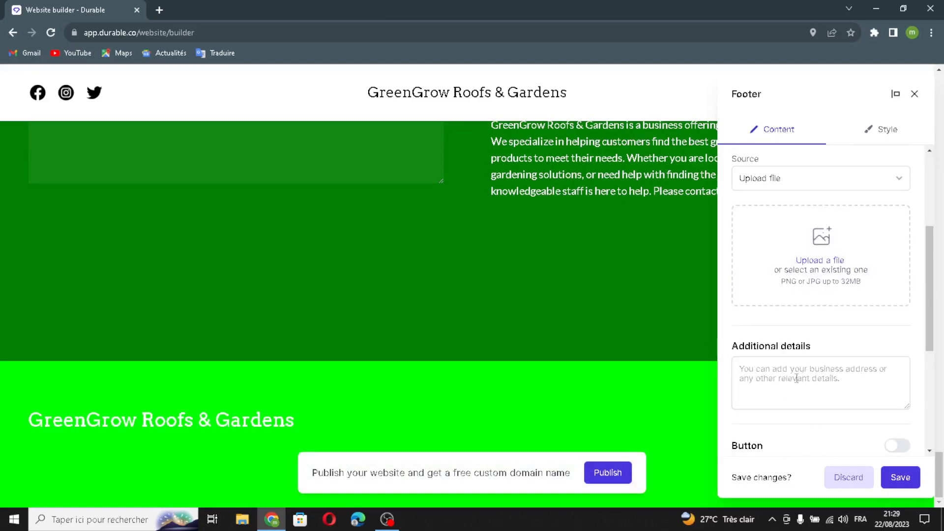
scroll(826, 423, down, 3)
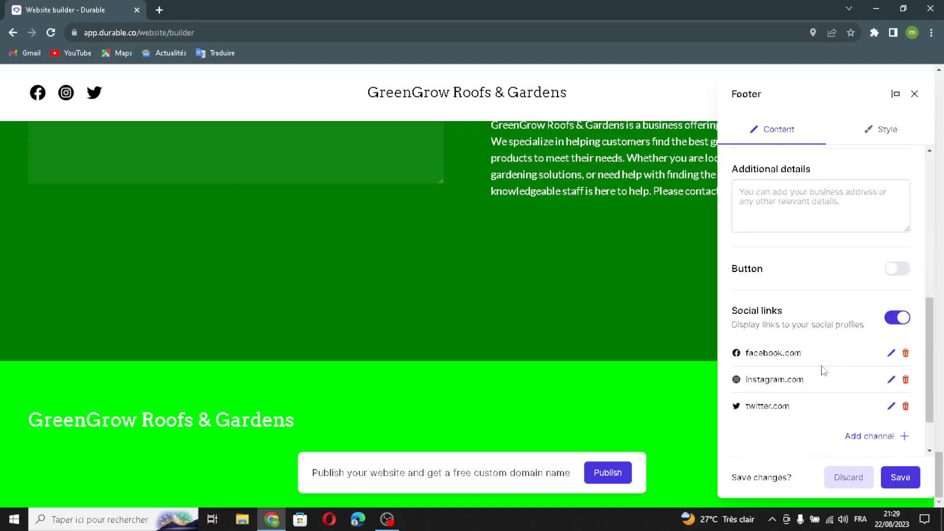
click(865, 436)
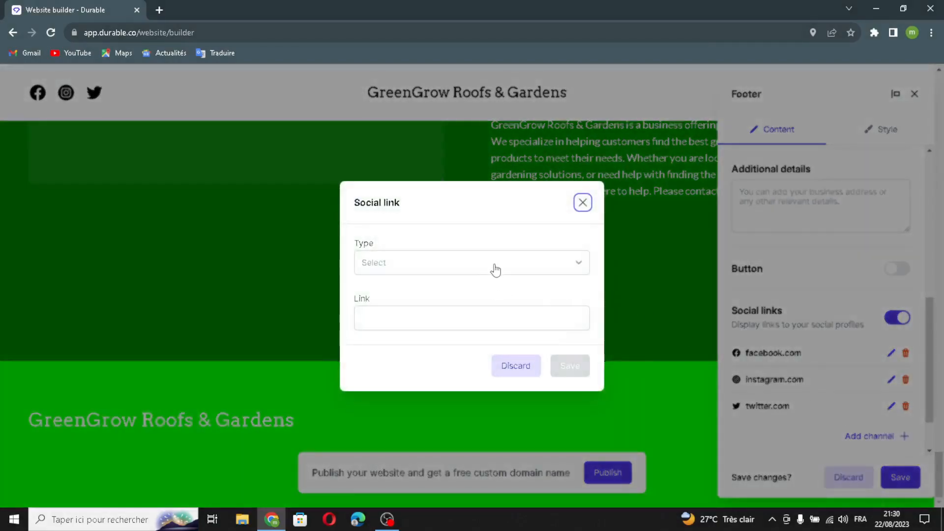
click(435, 329)
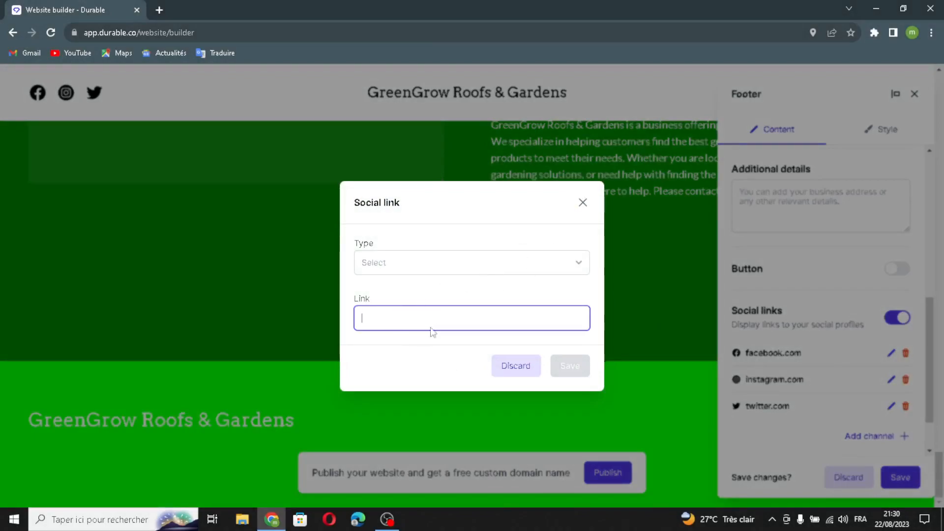
click(582, 203)
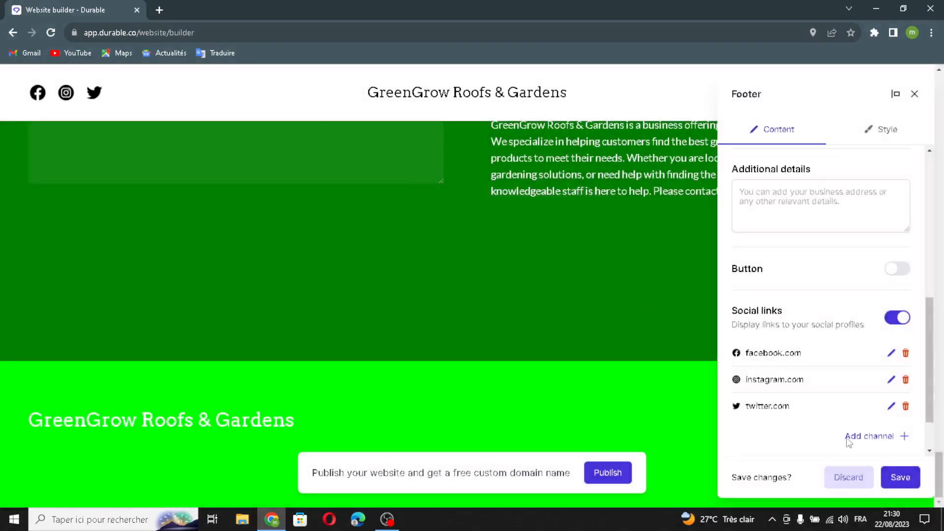
click(900, 477)
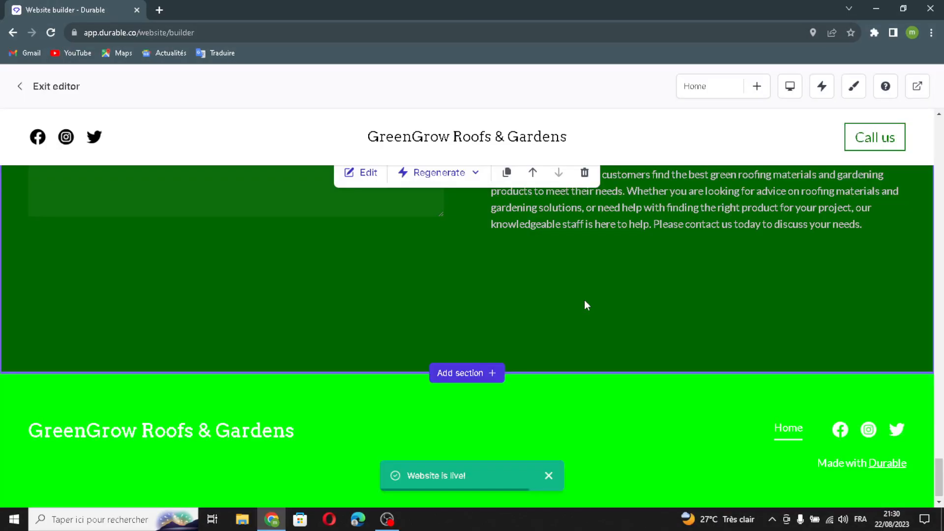
scroll(574, 317, up, 1)
click(440, 232)
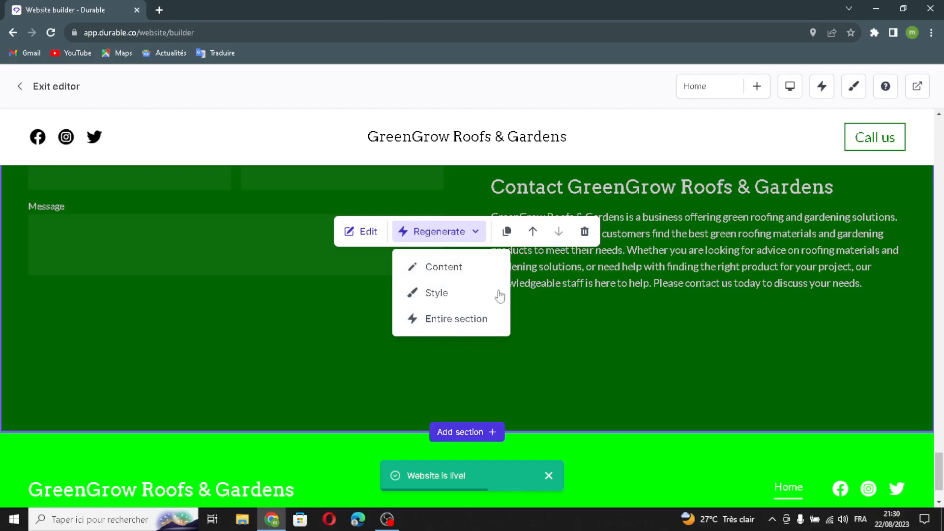
key(Escape)
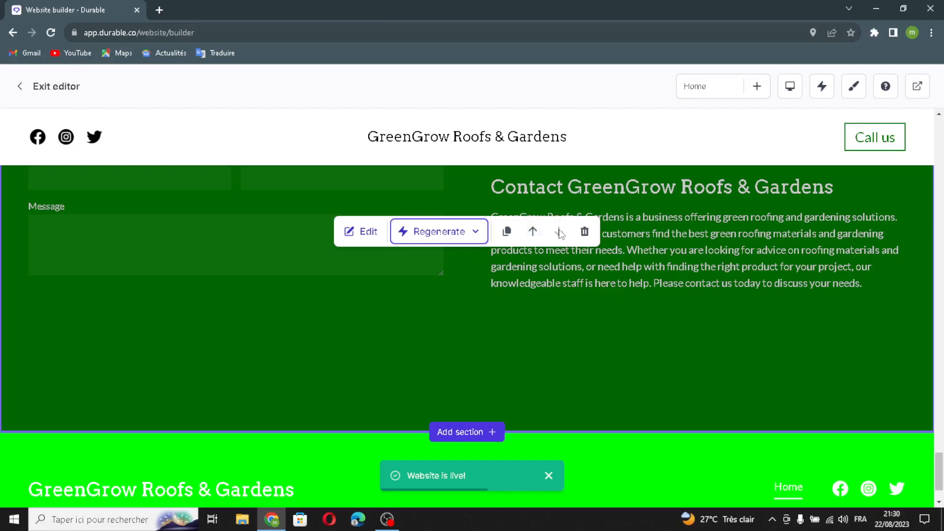
click(585, 232)
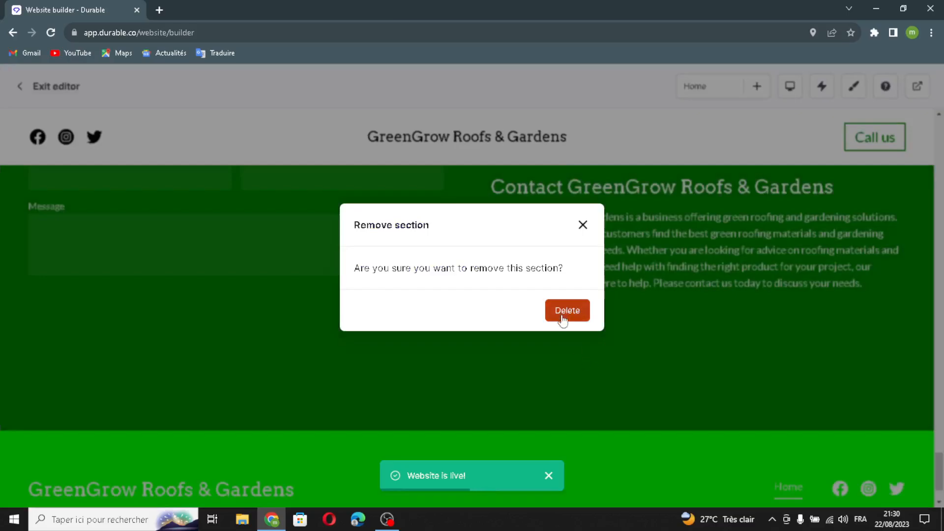
click(583, 225)
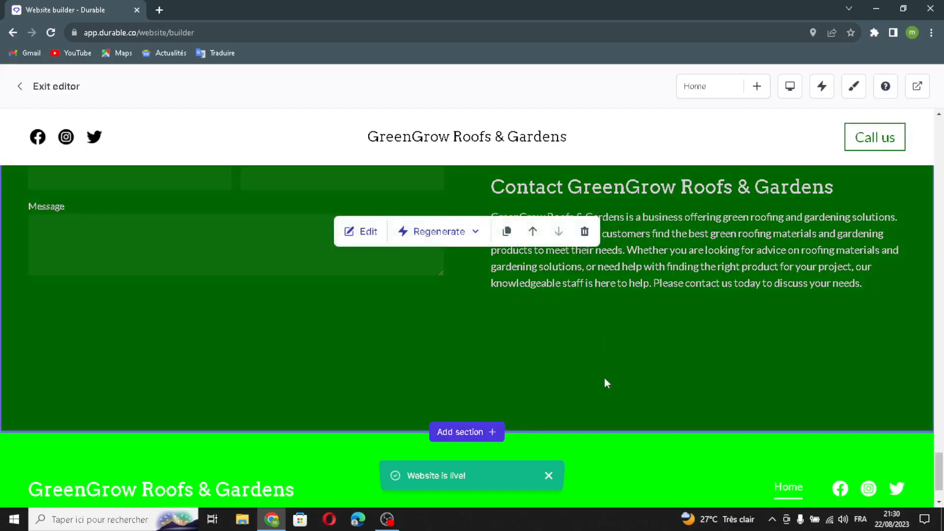